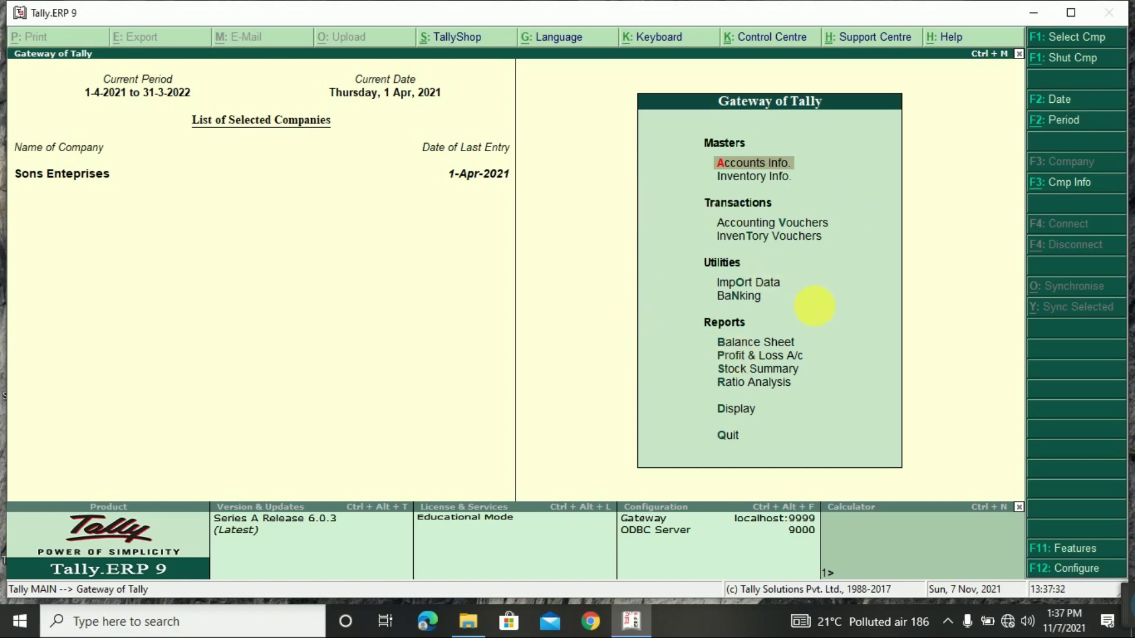
# Step: Display the ledger vouchers of Purchase A/c from the account books
pyautogui.press('d')
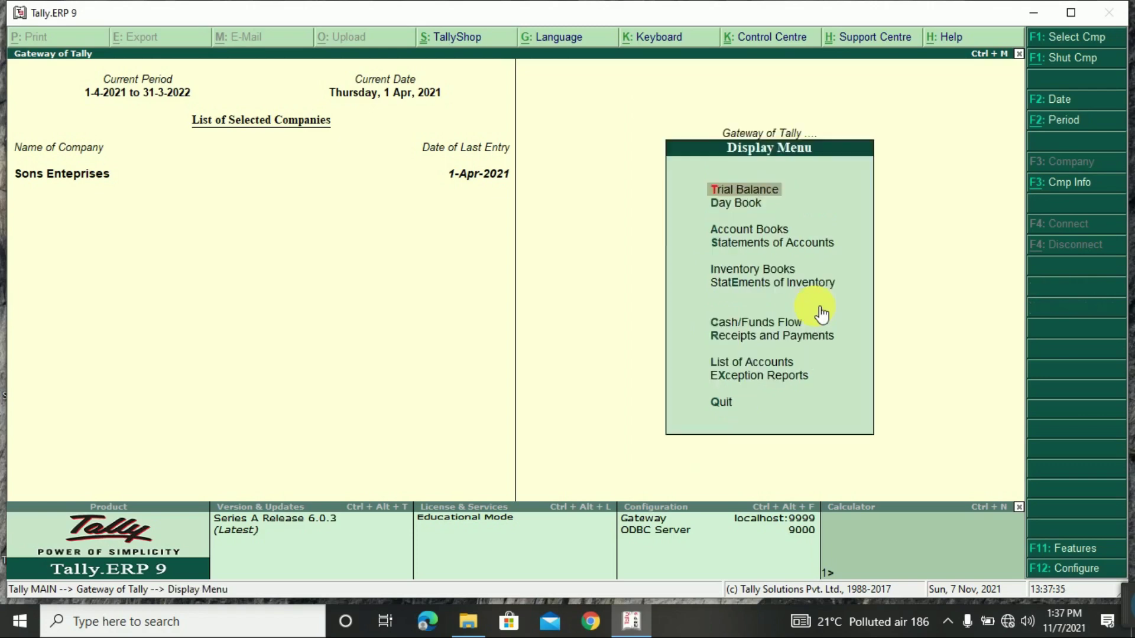
pyautogui.press('a')
pyautogui.press('l')
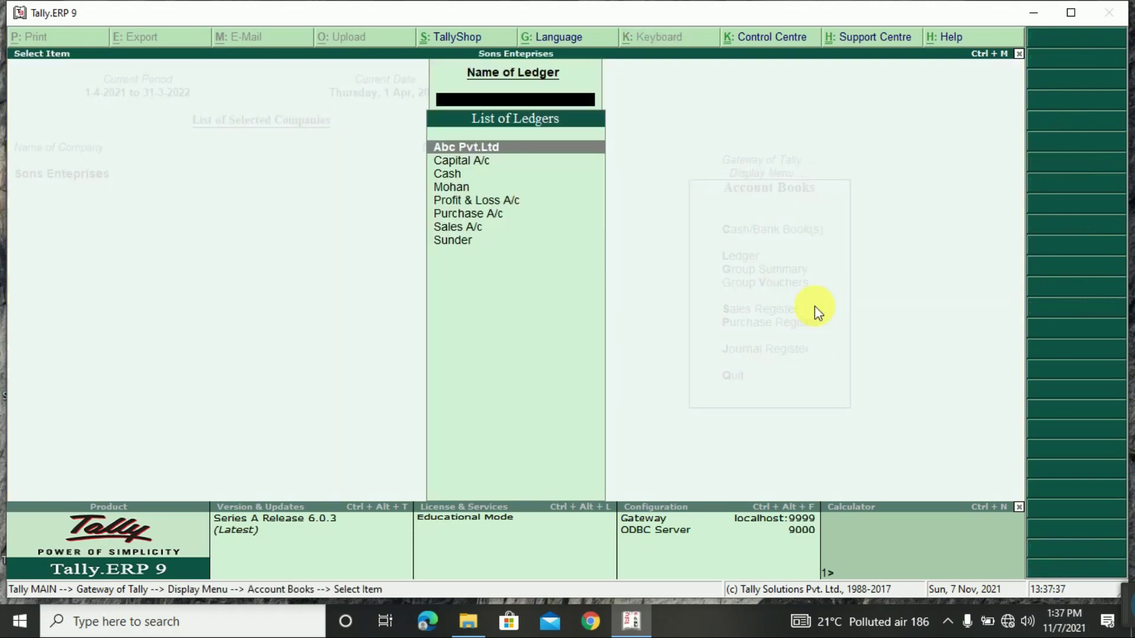
pyautogui.press('Down')
pyautogui.press('Down')
pyautogui.press('Down')
pyautogui.press('Down')
pyautogui.press('Down')
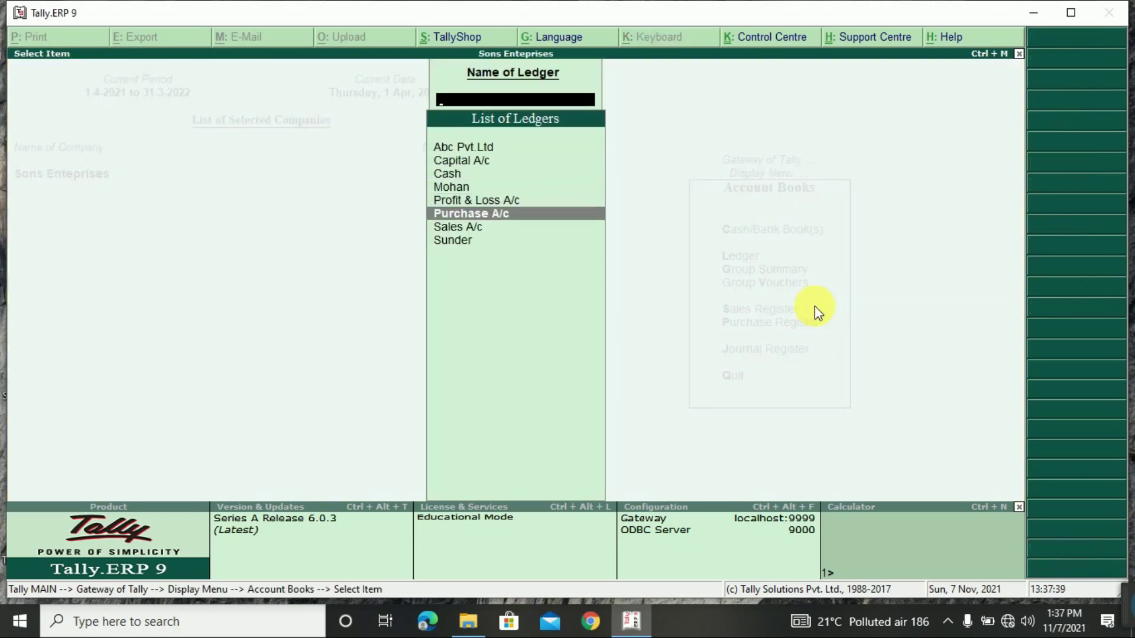
pyautogui.press('Return')
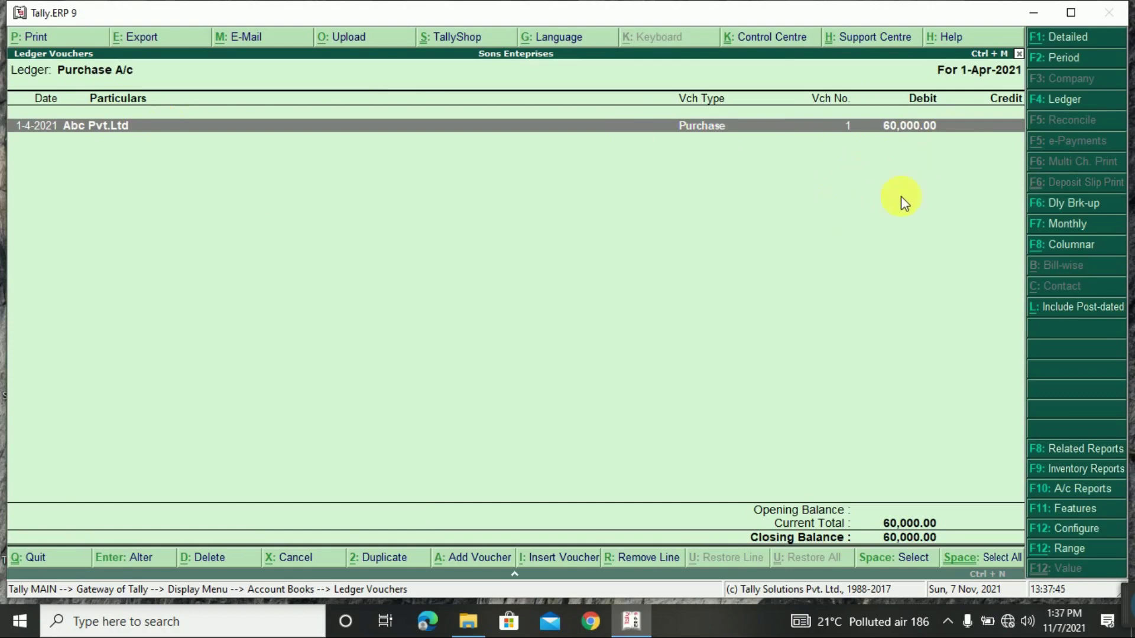
# Step: Review the Abc Pvt.Ltd purchase voucher without changing it and return to the Gateway of Tally
pyautogui.press('Return')
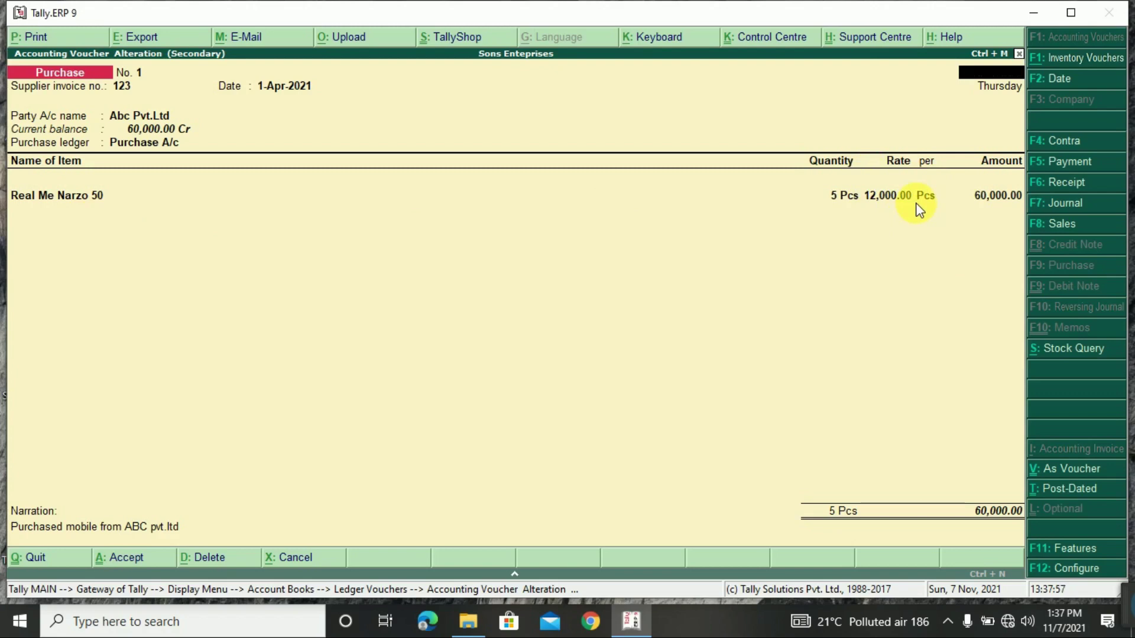
pyautogui.press('Escape')
pyautogui.press('y')
pyautogui.press('Escape')
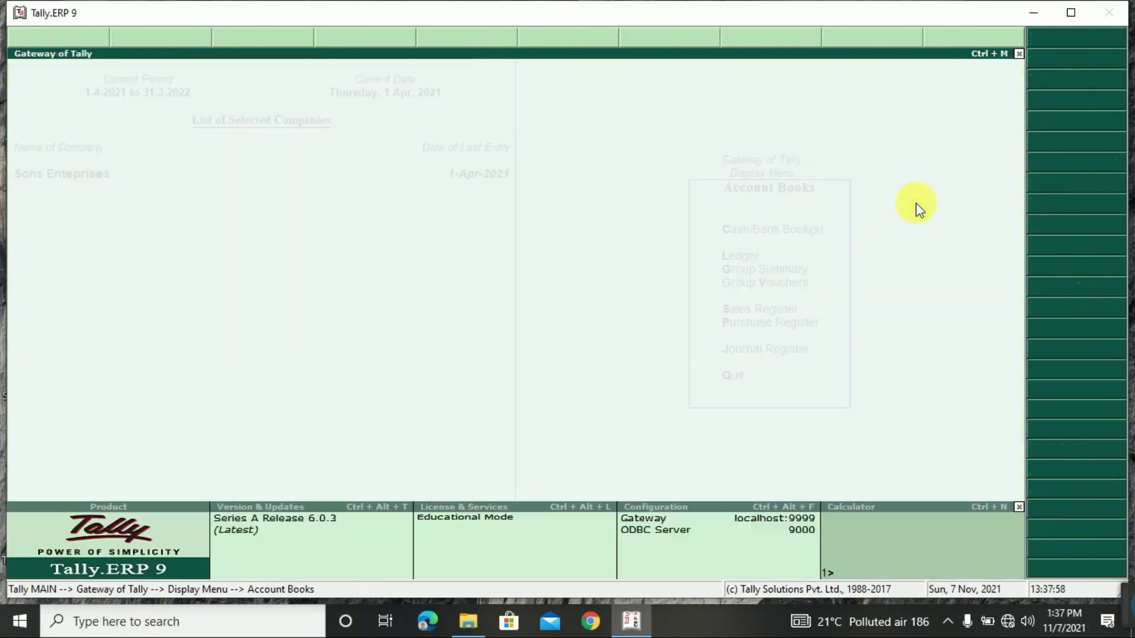
pyautogui.press('Escape')
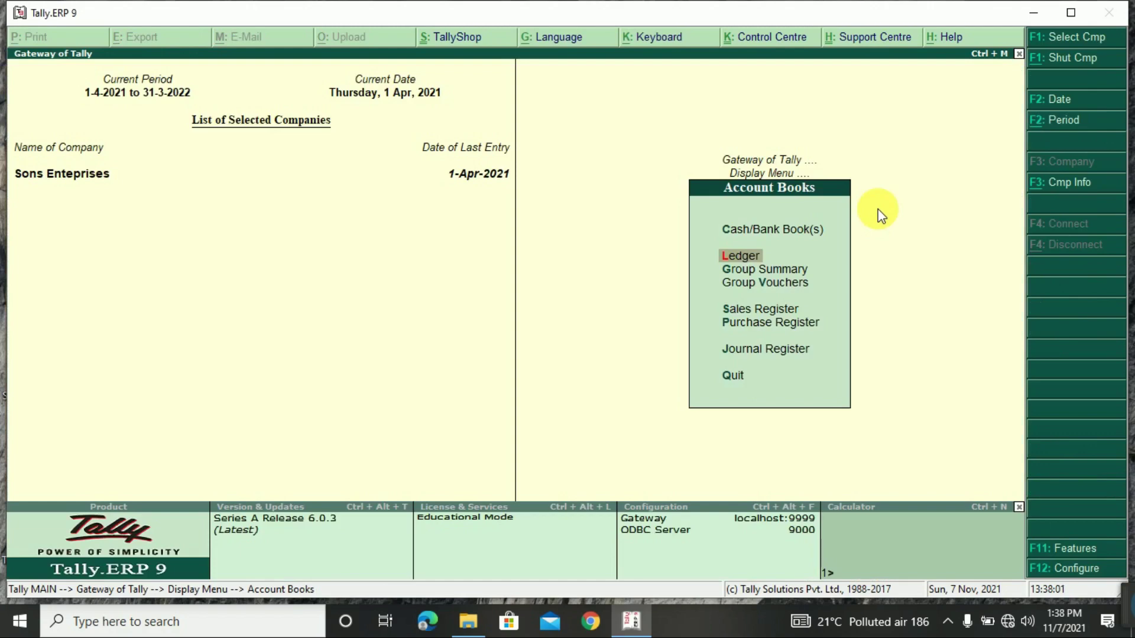
pyautogui.press('Escape')
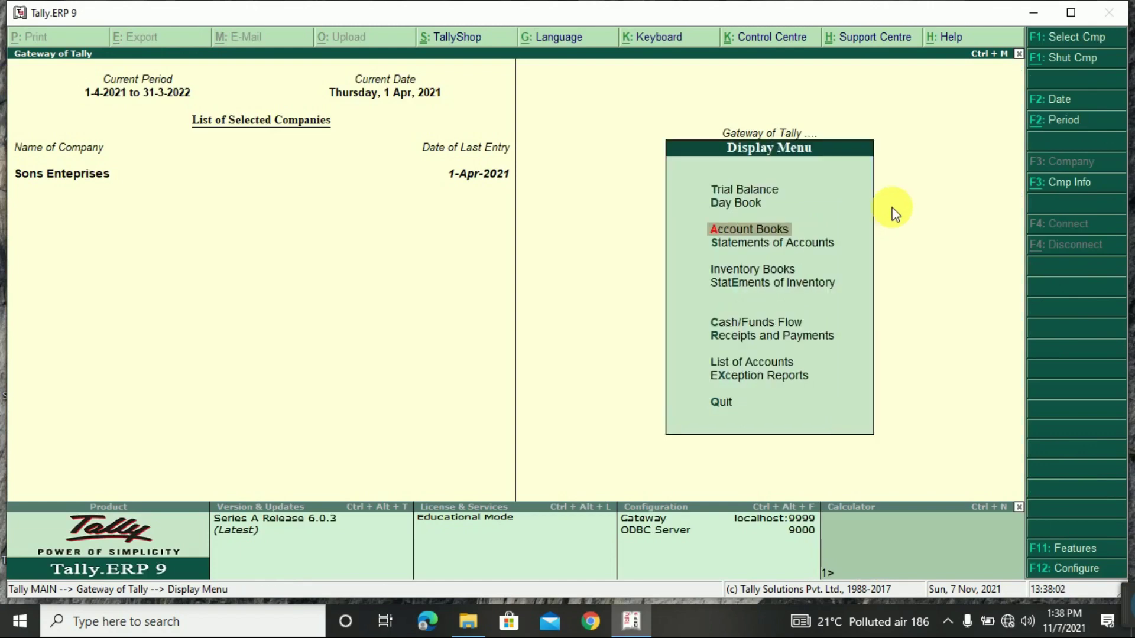
pyautogui.press('Escape')
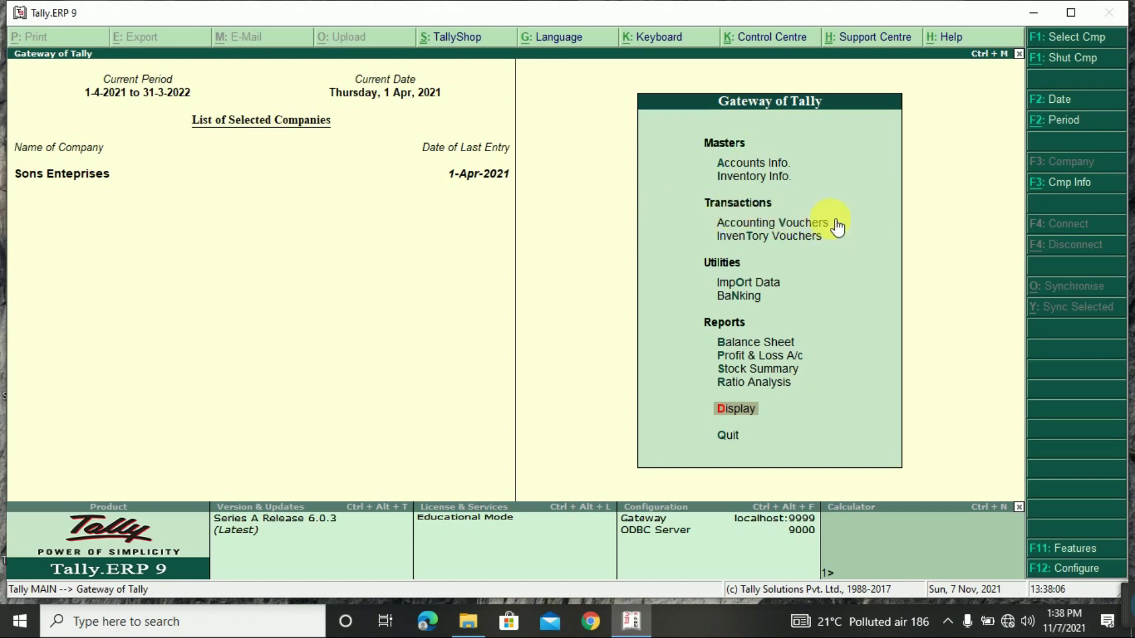
# Step: Start a new payment accounting voucher with Cash as its account
pyautogui.click(747, 227)
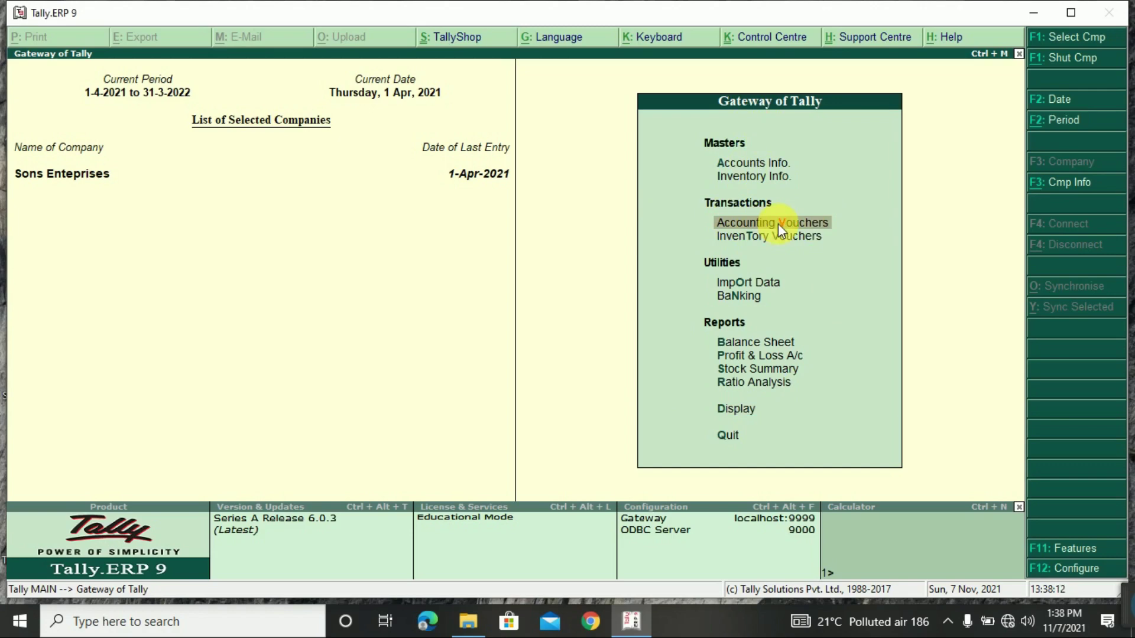
pyautogui.click(778, 224)
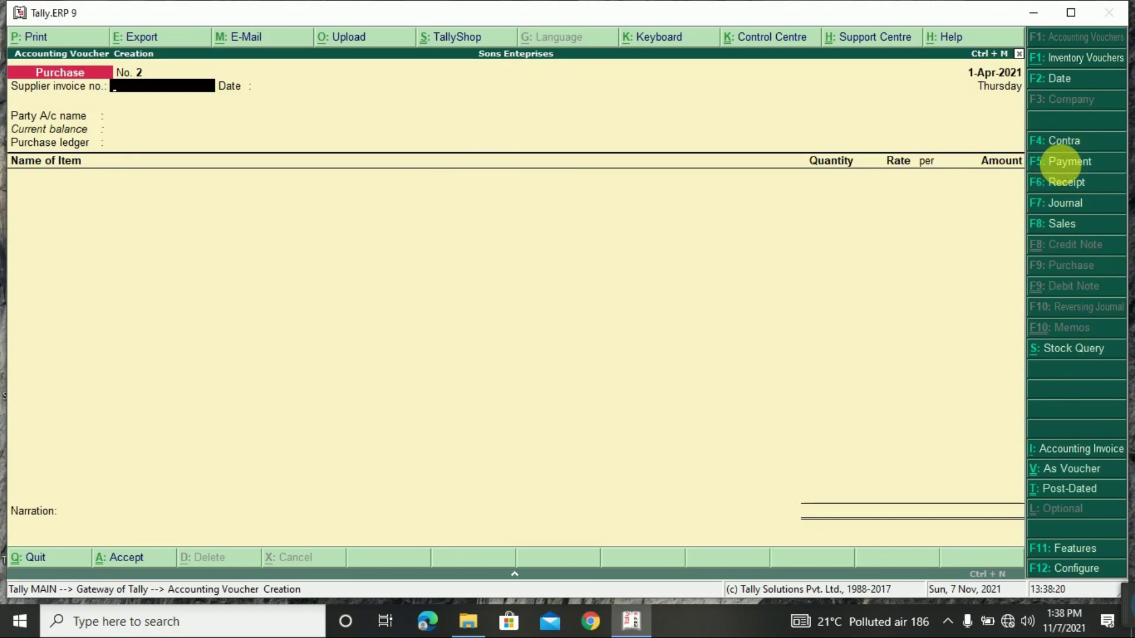
pyautogui.click(1058, 169)
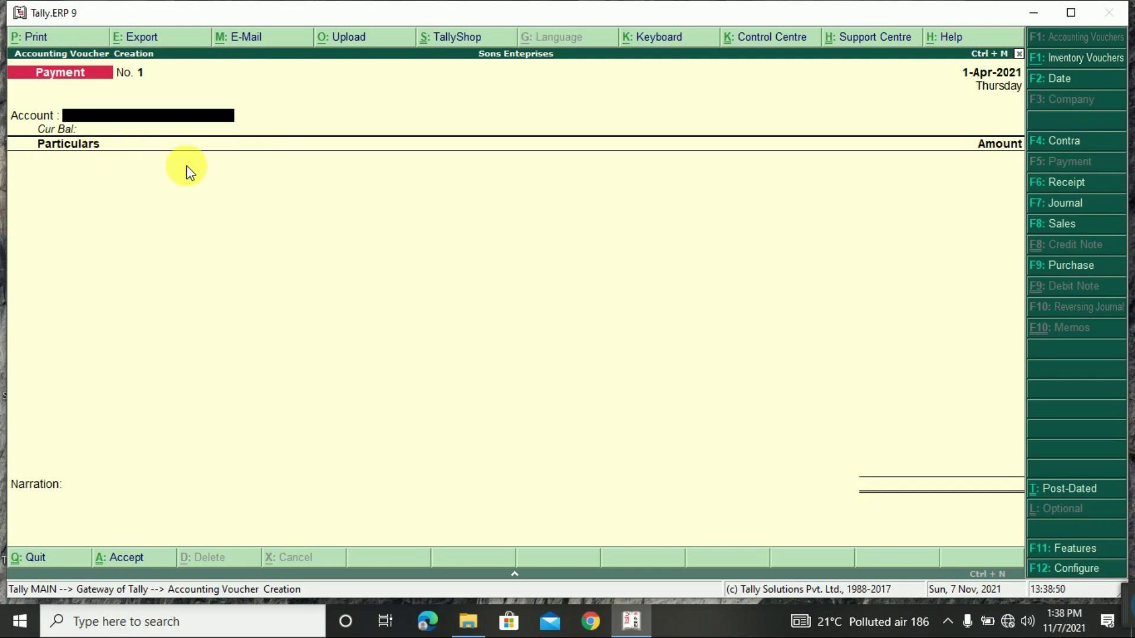
pyautogui.write('C')
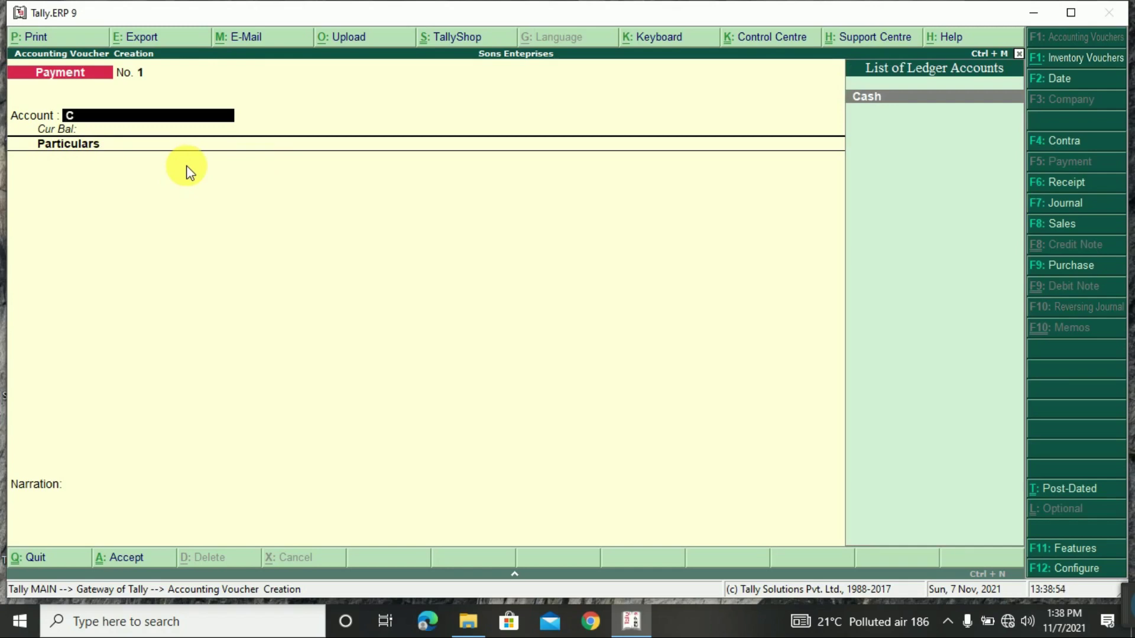
pyautogui.press('Return')
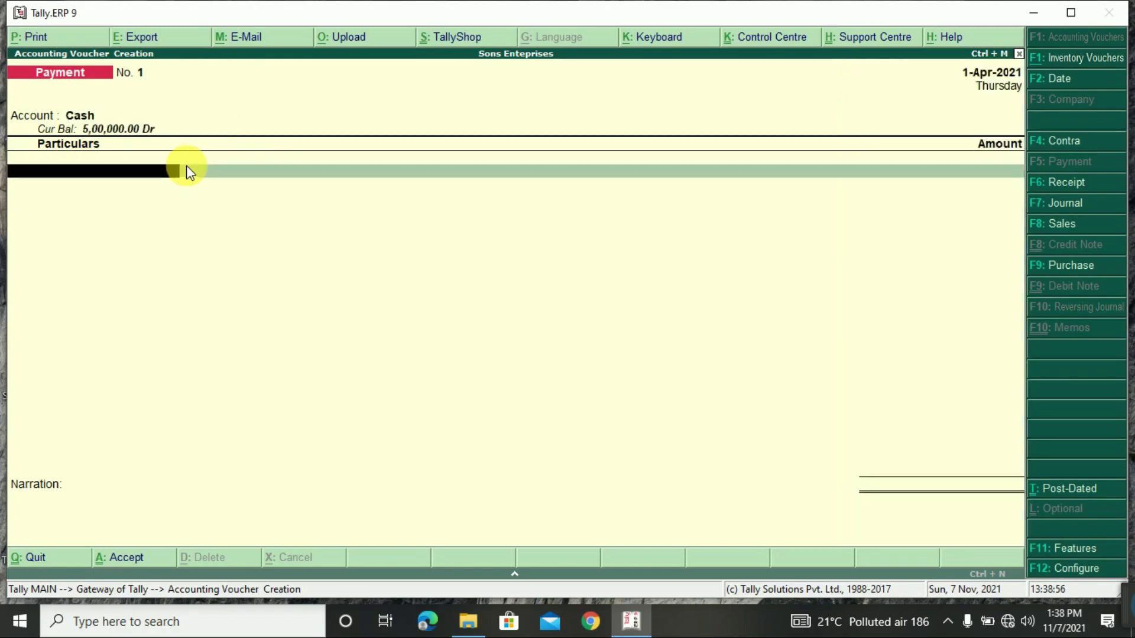
# Step: Enter Abc Pvt.Ltd as the paid party in the payment voucher with an amount of 60000
pyautogui.write('A')
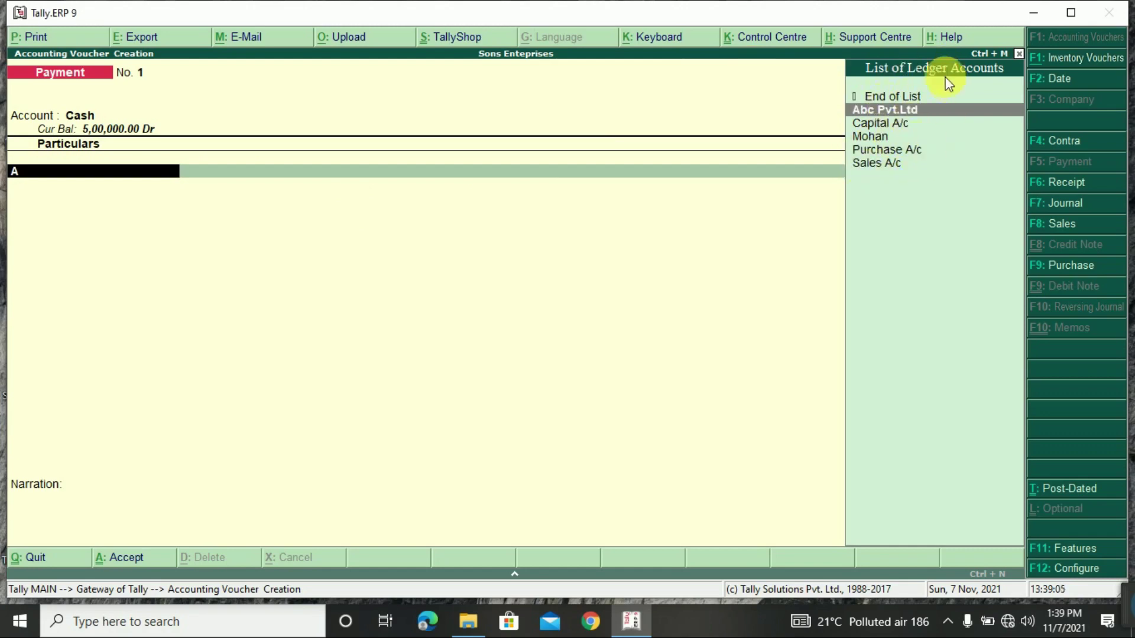
pyautogui.click(918, 113)
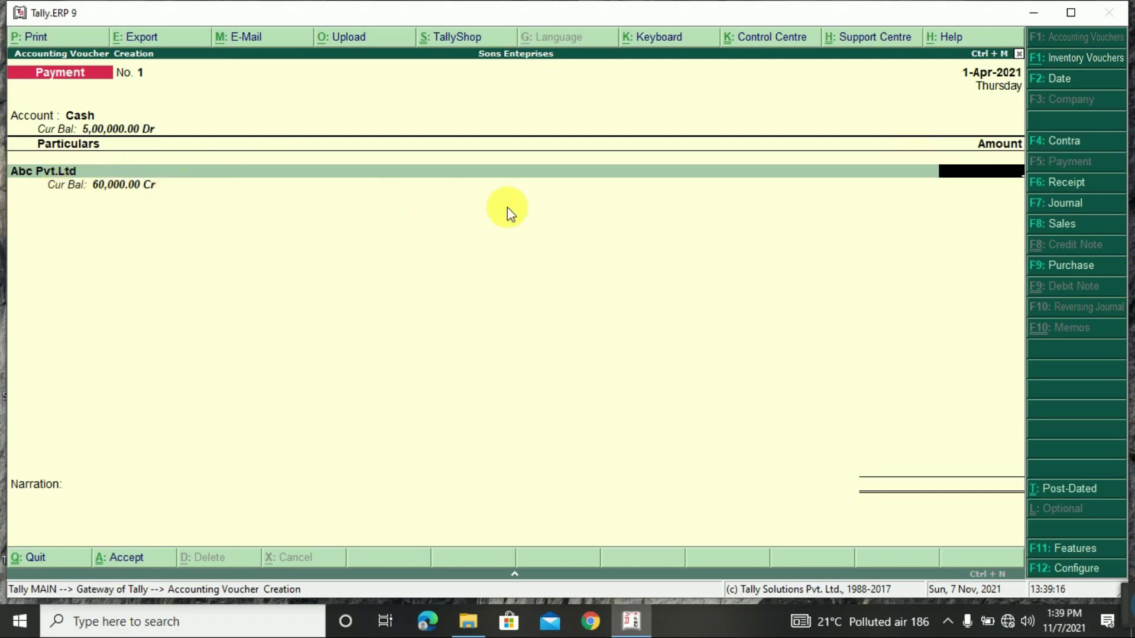
pyautogui.write('60000')
pyautogui.press('Return')
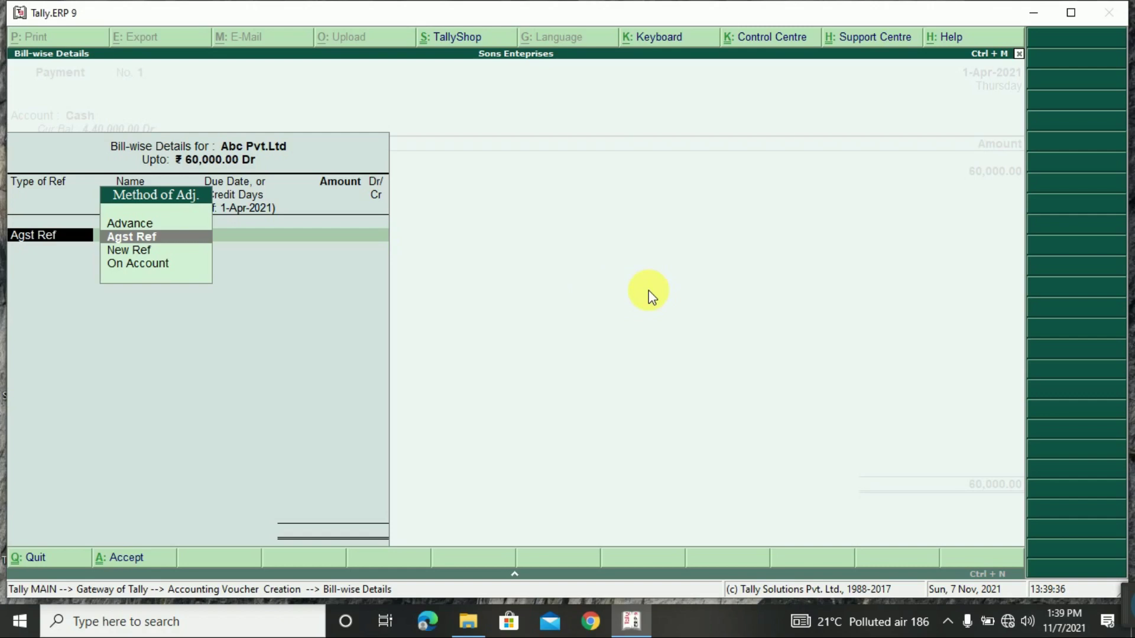
# Step: Allocate the full 60,000.00 payment as Agst Ref to pending bill 123 in the bill-wise details
pyautogui.press('Return')
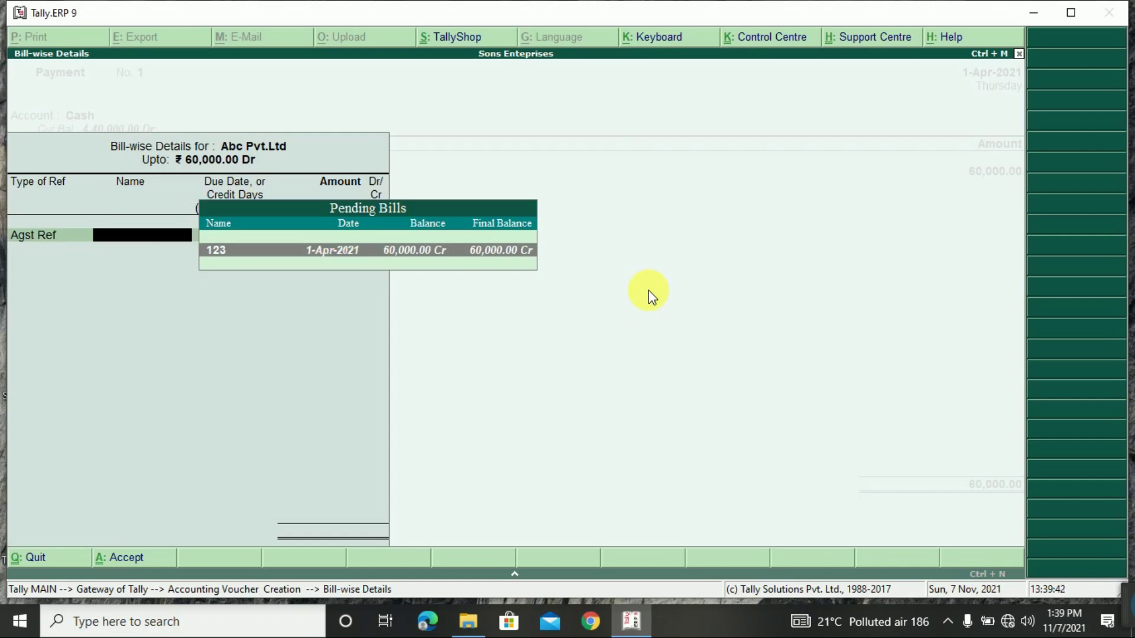
pyautogui.press('Return')
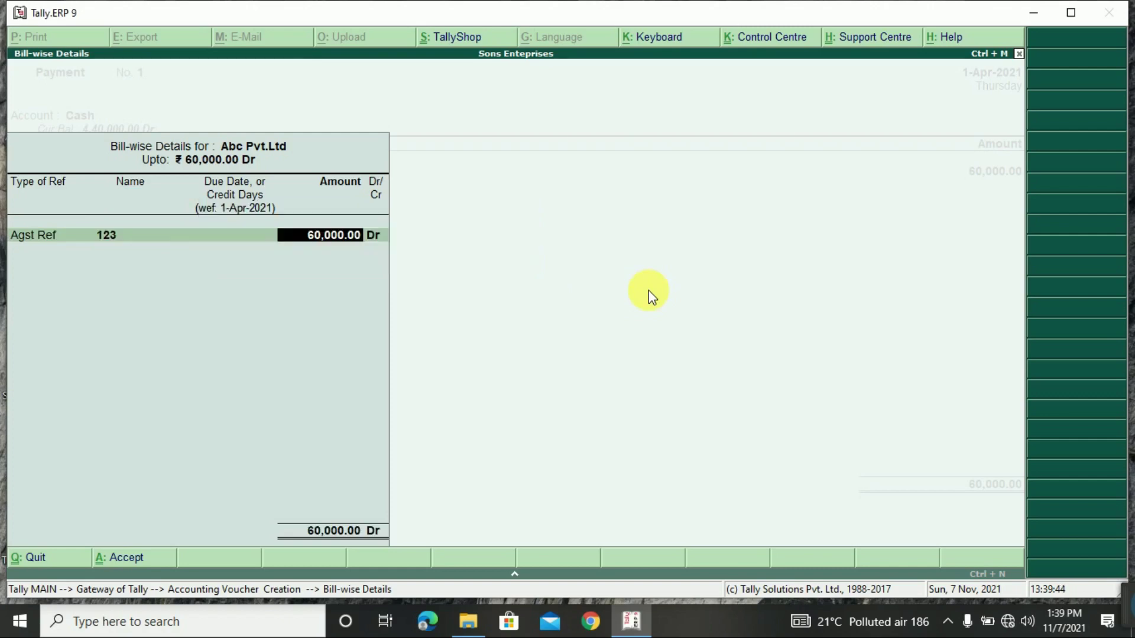
pyautogui.press('Return')
pyautogui.press('Return')
pyautogui.press('Return')
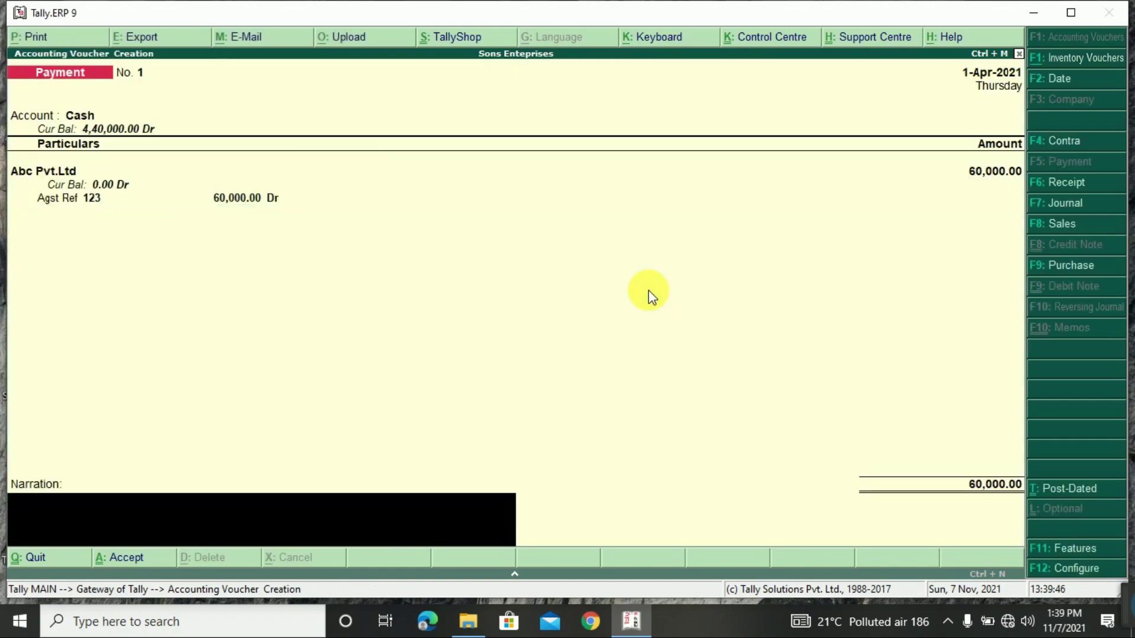
# Step: Add the narration "Paid cash to Abc pvt.ltd", save the payment voucher and leave voucher creation
pyautogui.write('Paid cash to Abc pv')
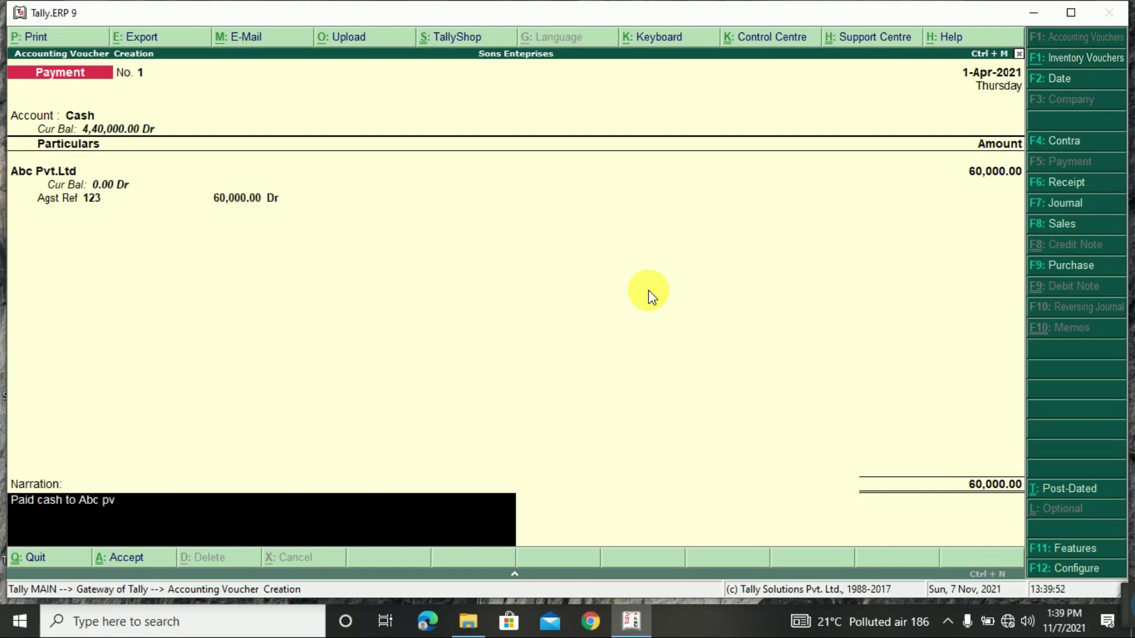
pyautogui.write('t.ltd')
pyautogui.press('Return')
pyautogui.press('Return')
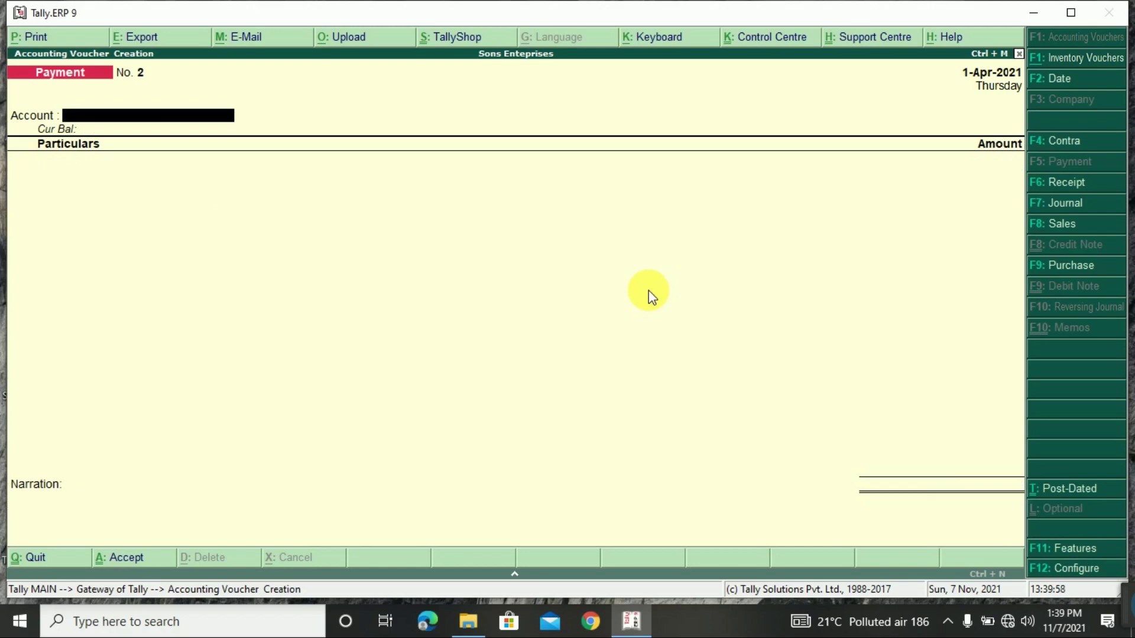
pyautogui.press('Escape')
pyautogui.press('Return')
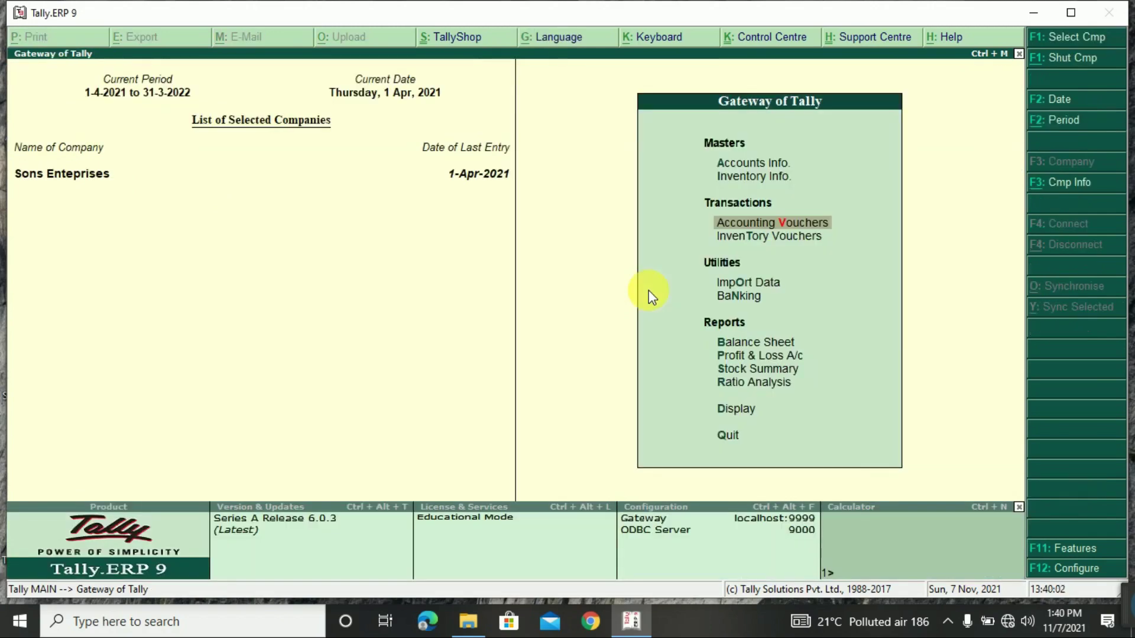
# Step: Check the Purchase A/c ledger vouchers in the account books and return to the ledger list
pyautogui.press('d')
pyautogui.press('a')
pyautogui.press('l')
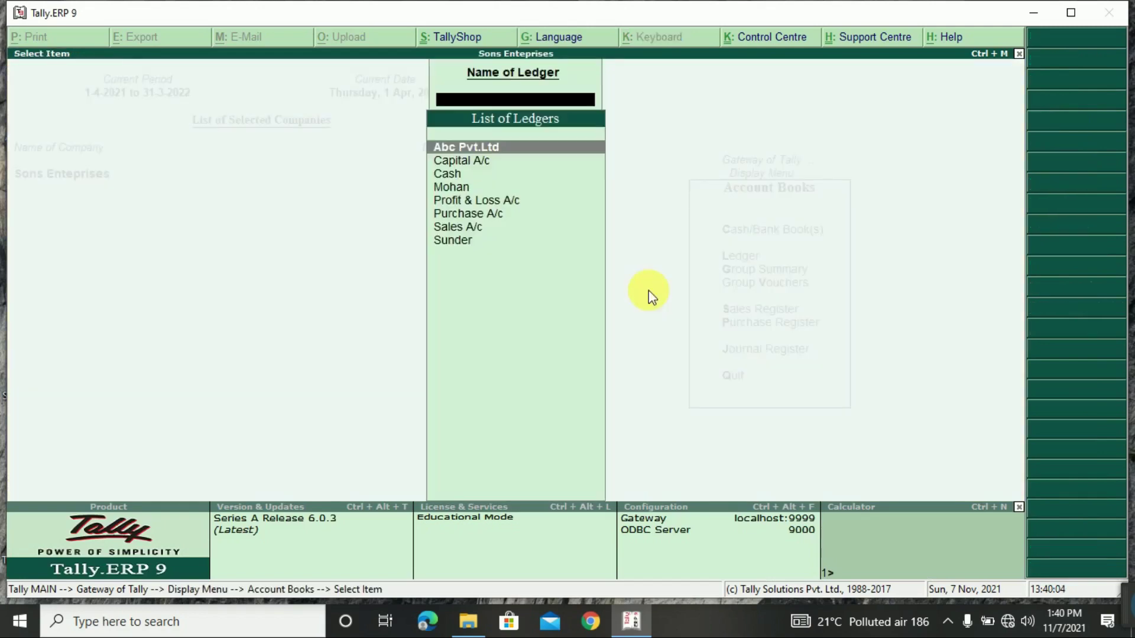
pyautogui.press('Down')
pyautogui.press('Down')
pyautogui.press('Down')
pyautogui.press('Down')
pyautogui.press('Down')
pyautogui.press('Return')
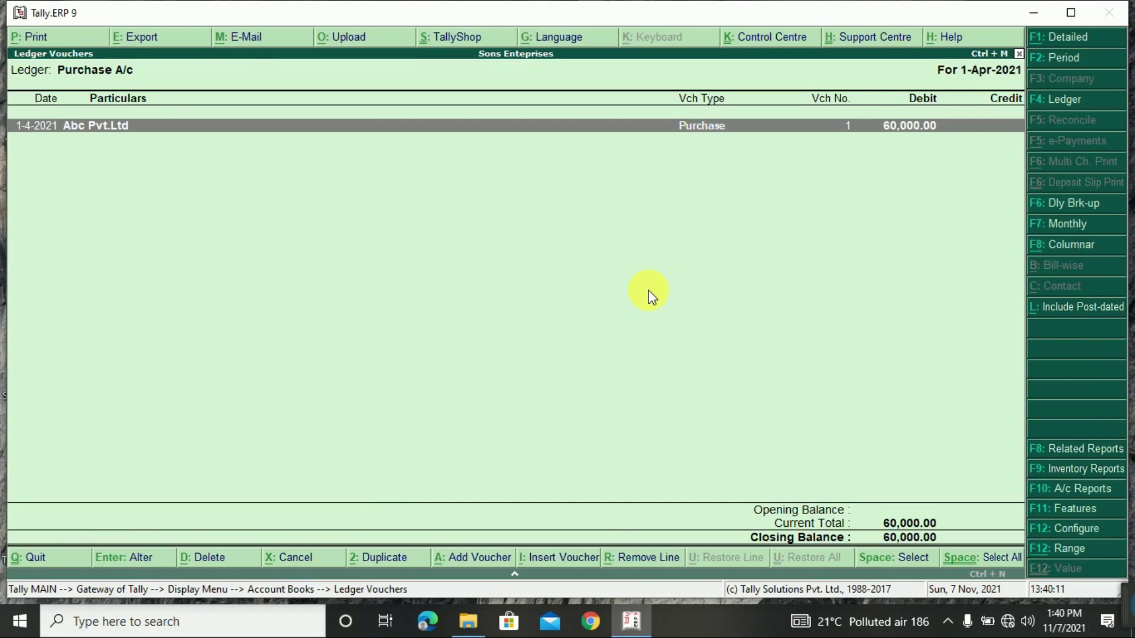
pyautogui.press('Escape')
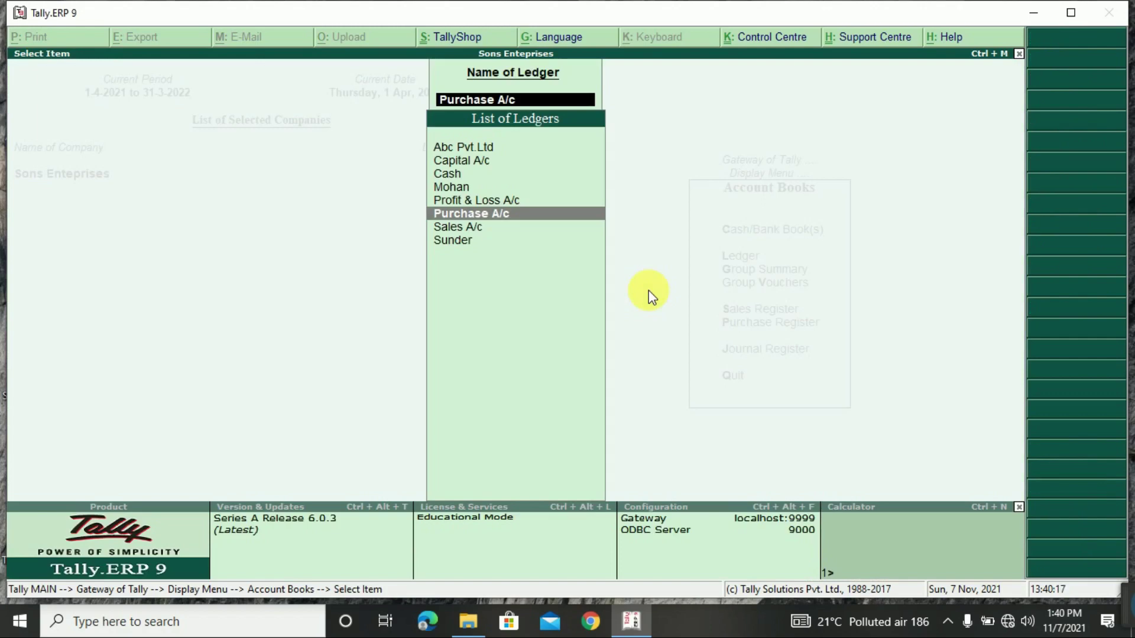
# Step: Review the ledger vouchers of Abc Pvt.Ltd and return to the Gateway of Tally
pyautogui.press('Up')
pyautogui.press('Up')
pyautogui.press('Up')
pyautogui.press('Up')
pyautogui.press('Up')
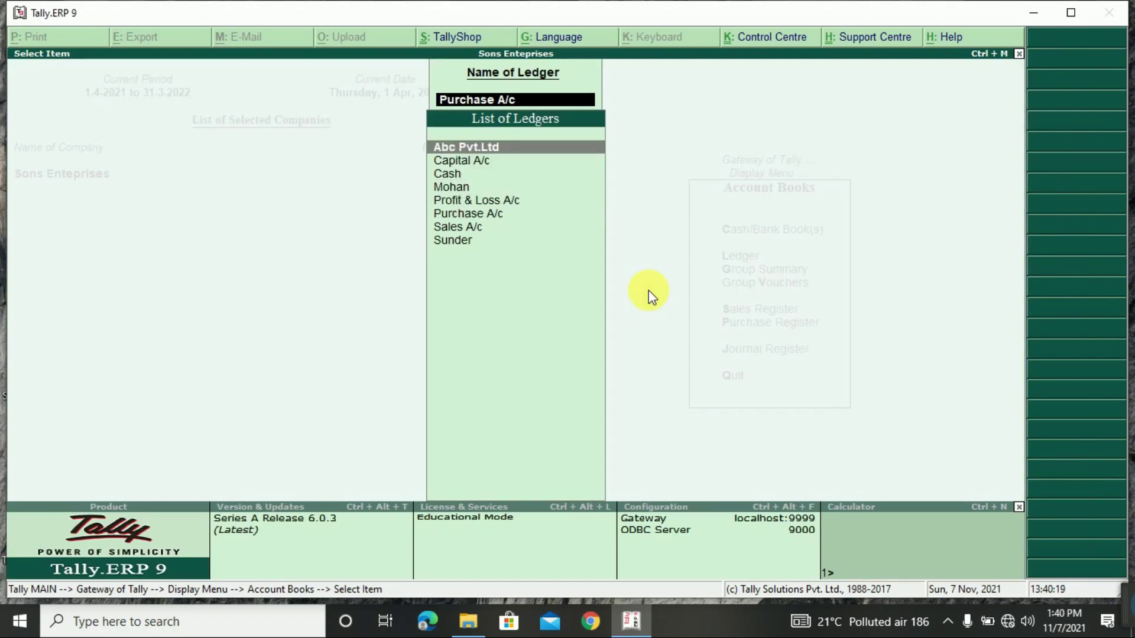
pyautogui.press('Return')
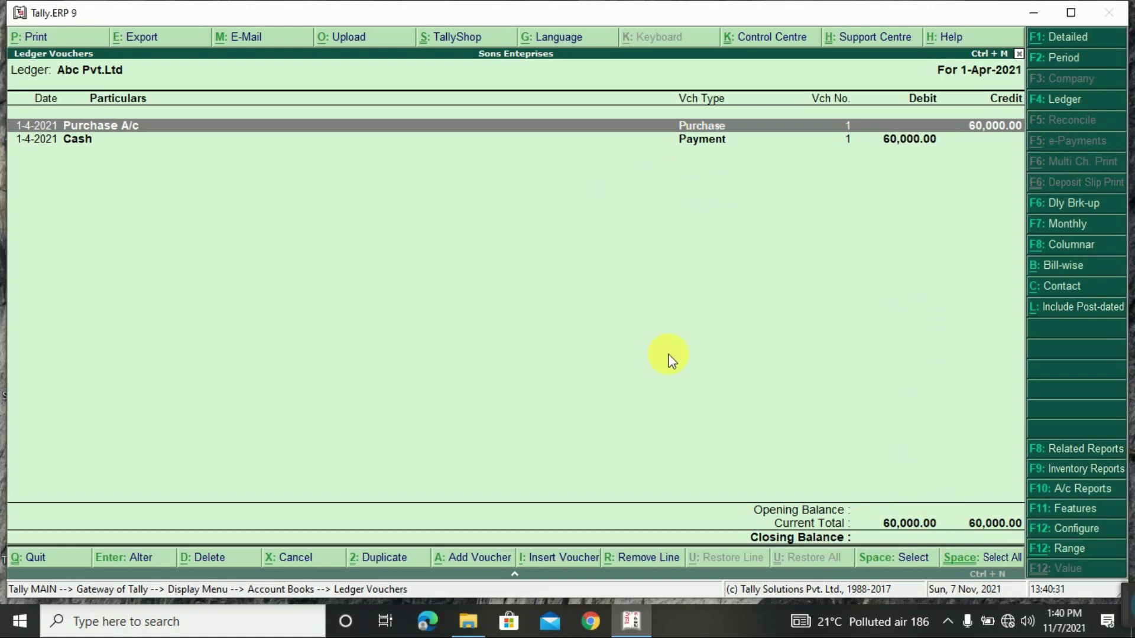
pyautogui.press('Escape')
pyautogui.press('Escape')
pyautogui.press('Escape')
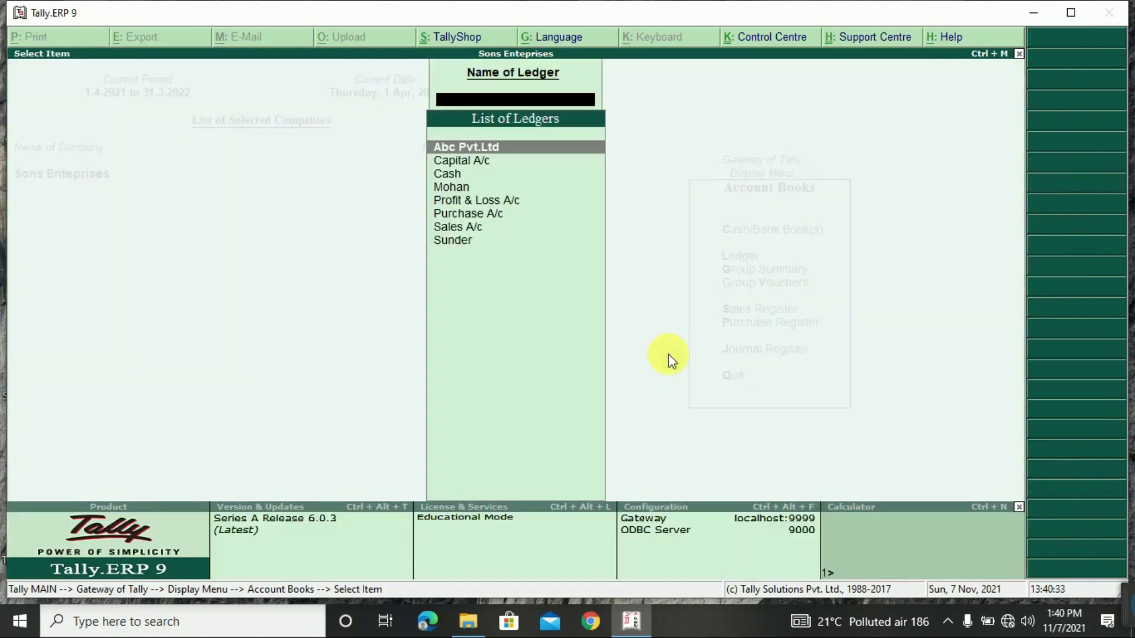
pyautogui.press('Escape')
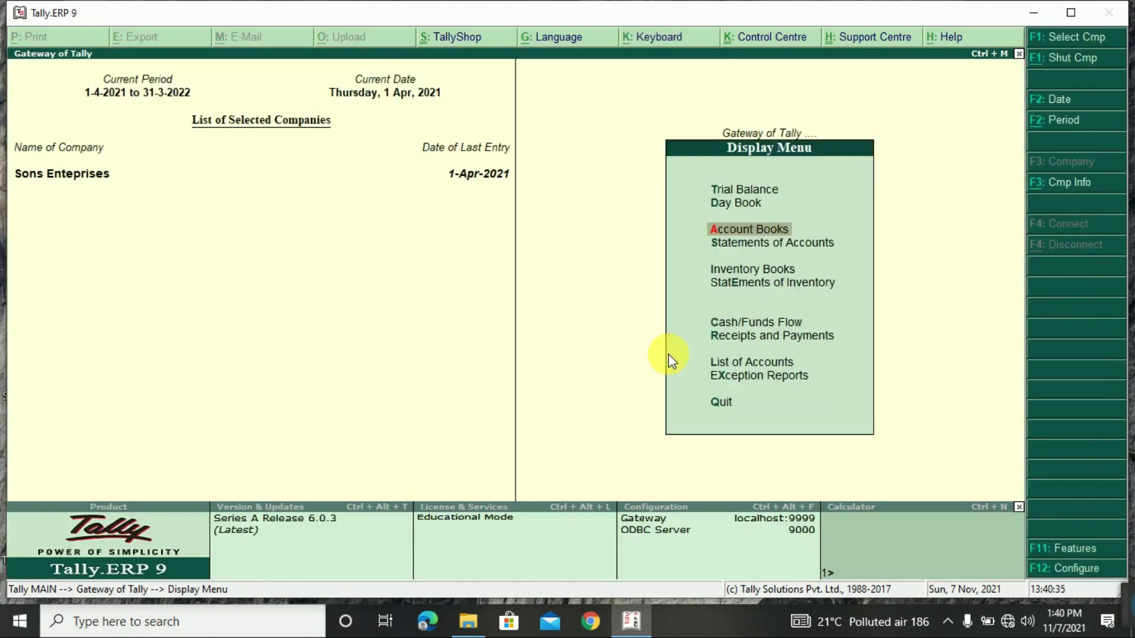
pyautogui.press('Escape')
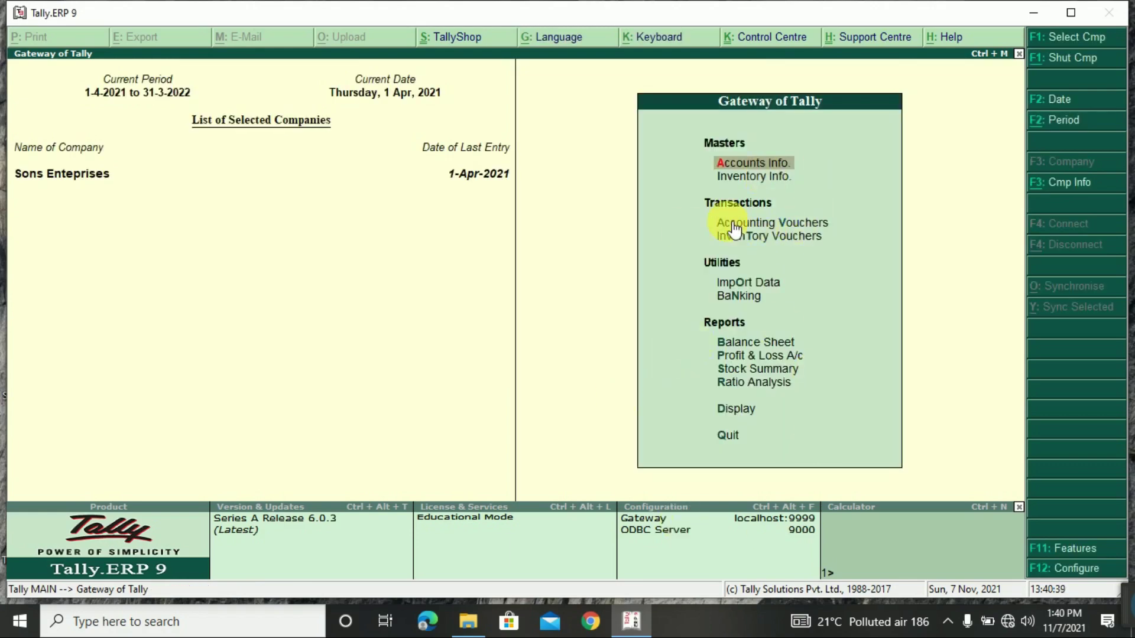
# Step: Start a new receipt voucher and set Cash as its account
pyautogui.click(771, 224)
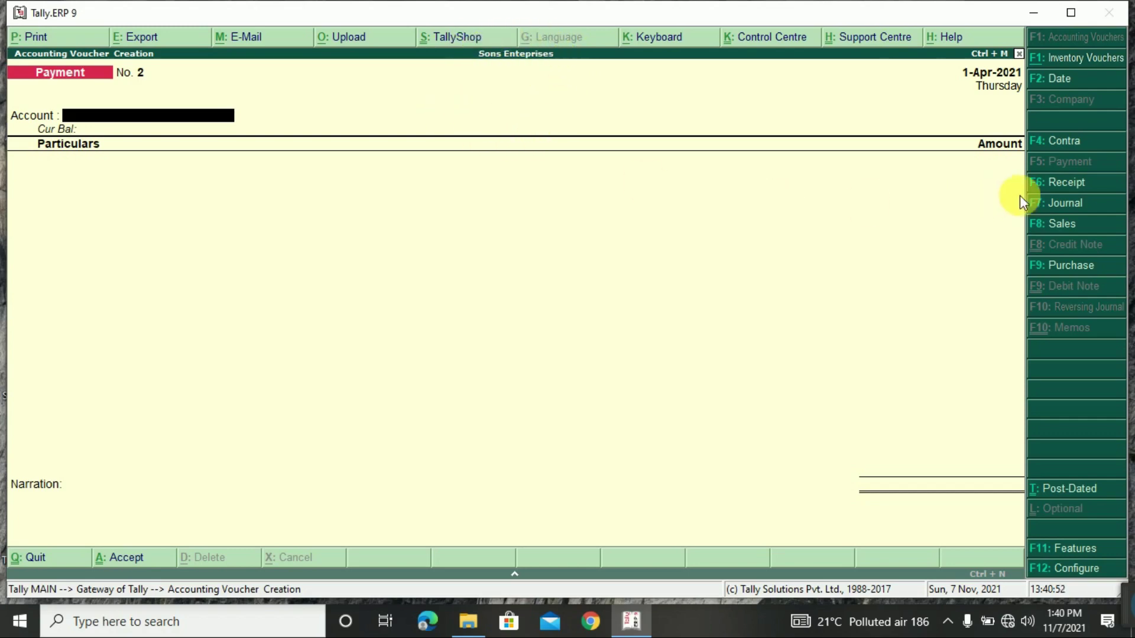
pyautogui.click(1066, 184)
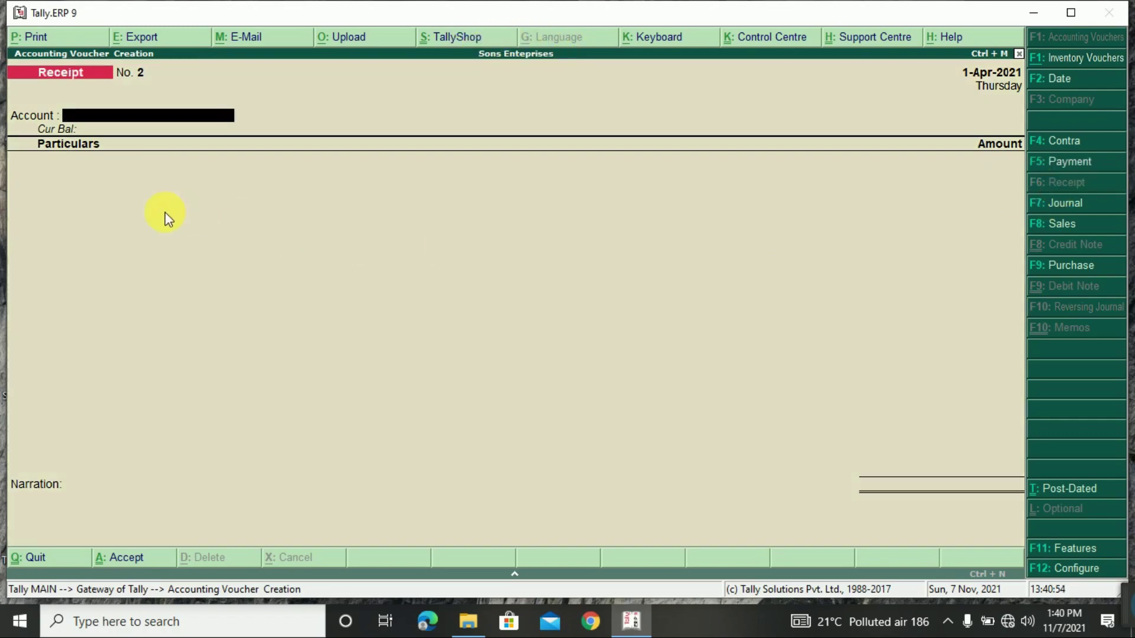
pyautogui.press('Return')
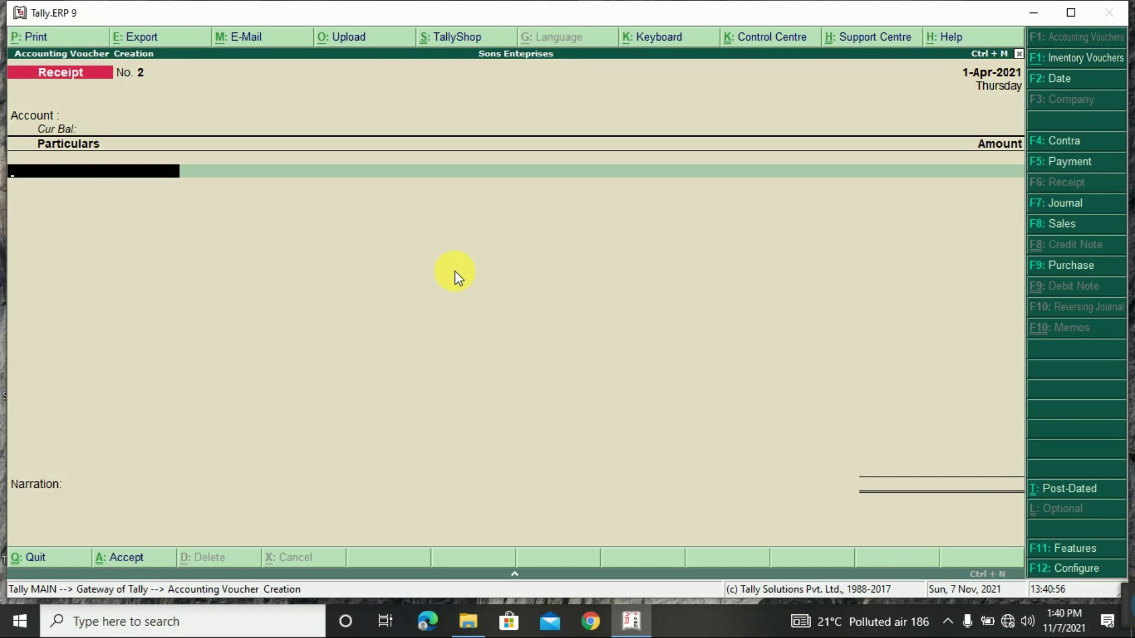
pyautogui.press('BackSpace')
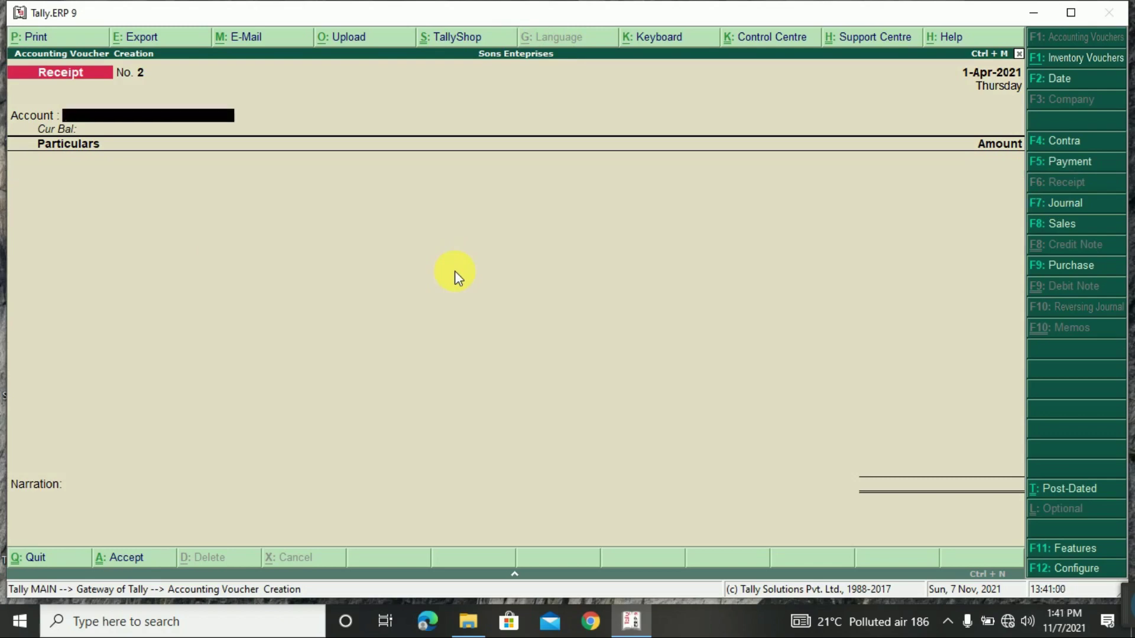
pyautogui.write('Ca')
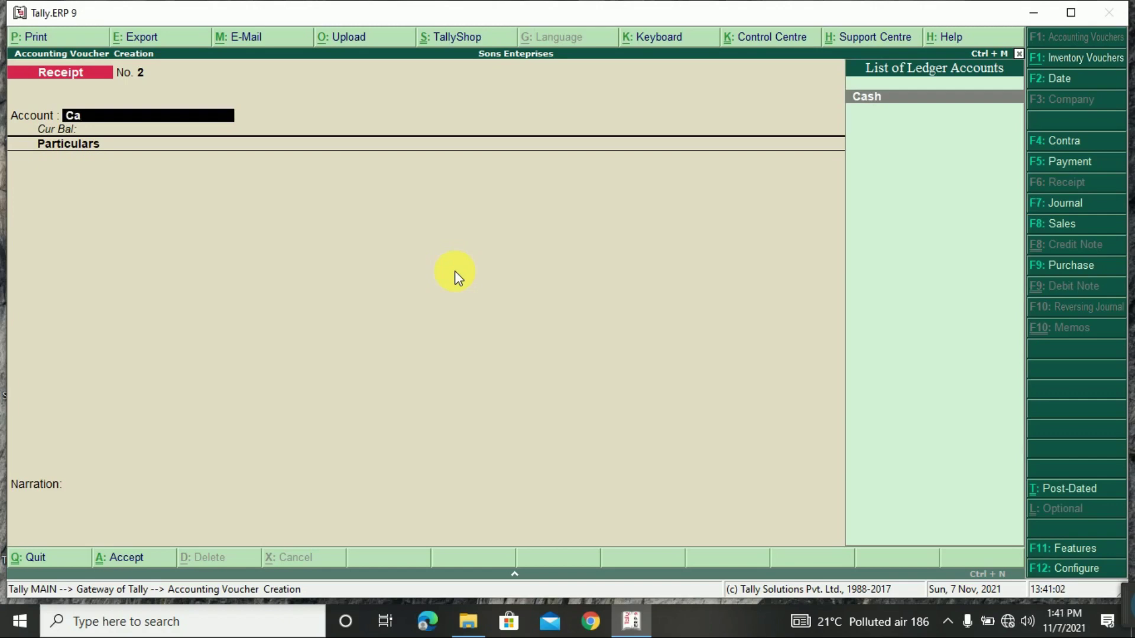
pyautogui.press('Return')
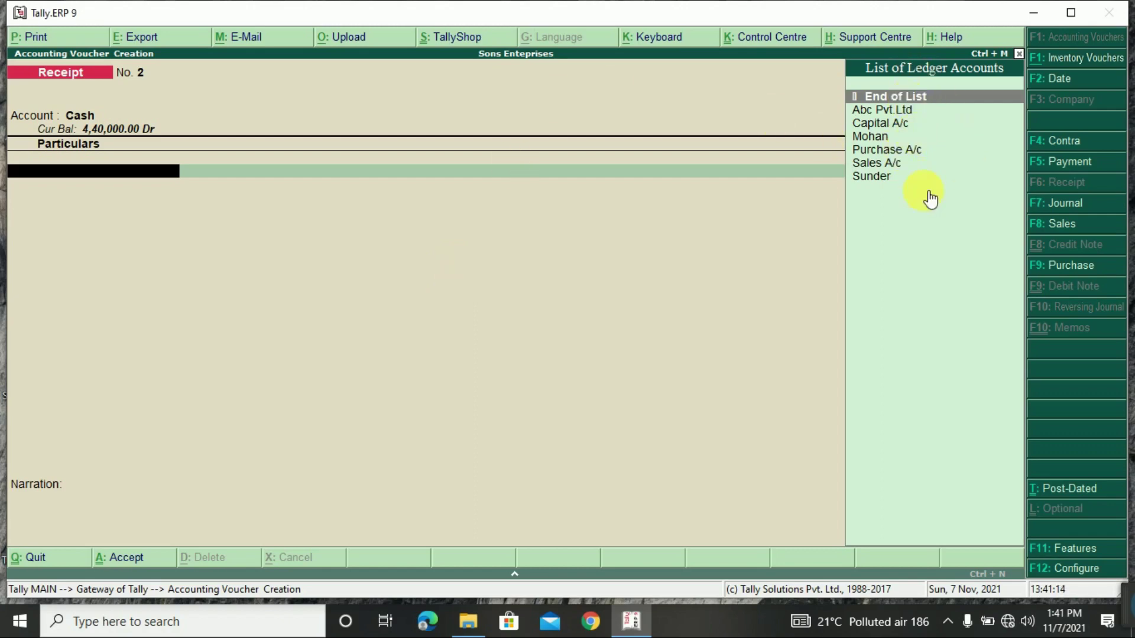
# Step: Credit the customer ledger listed last, after Sales A/c, with 12,500 in the receipt voucher
pyautogui.press('Down')
pyautogui.press('Down')
pyautogui.press('Down')
pyautogui.press('Down')
pyautogui.press('Down')
pyautogui.press('Down')
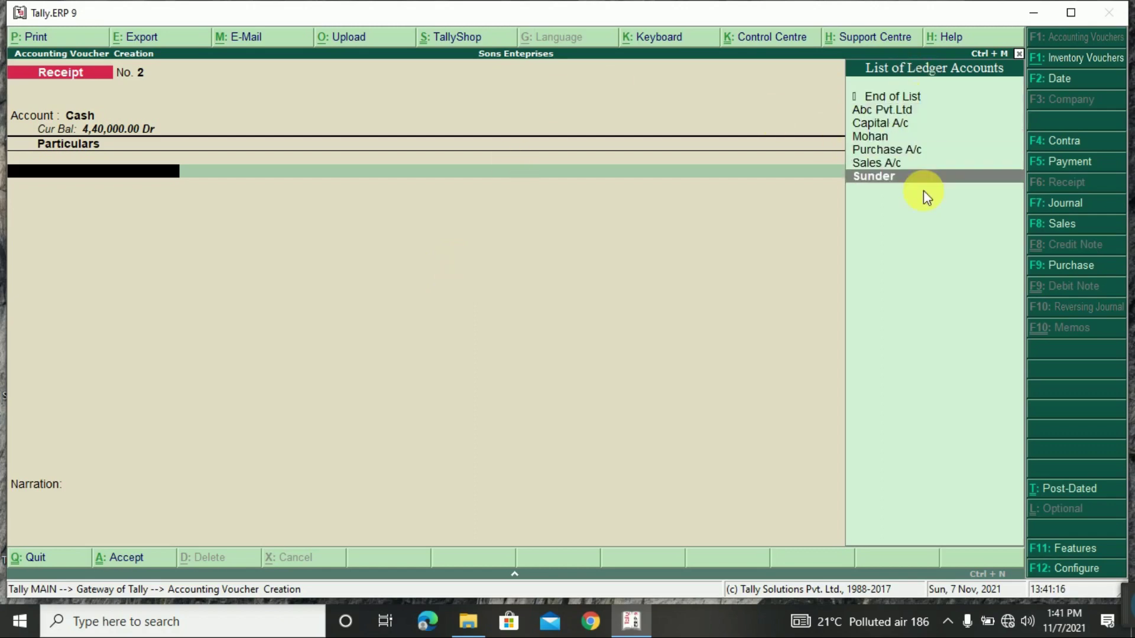
pyautogui.press('Return')
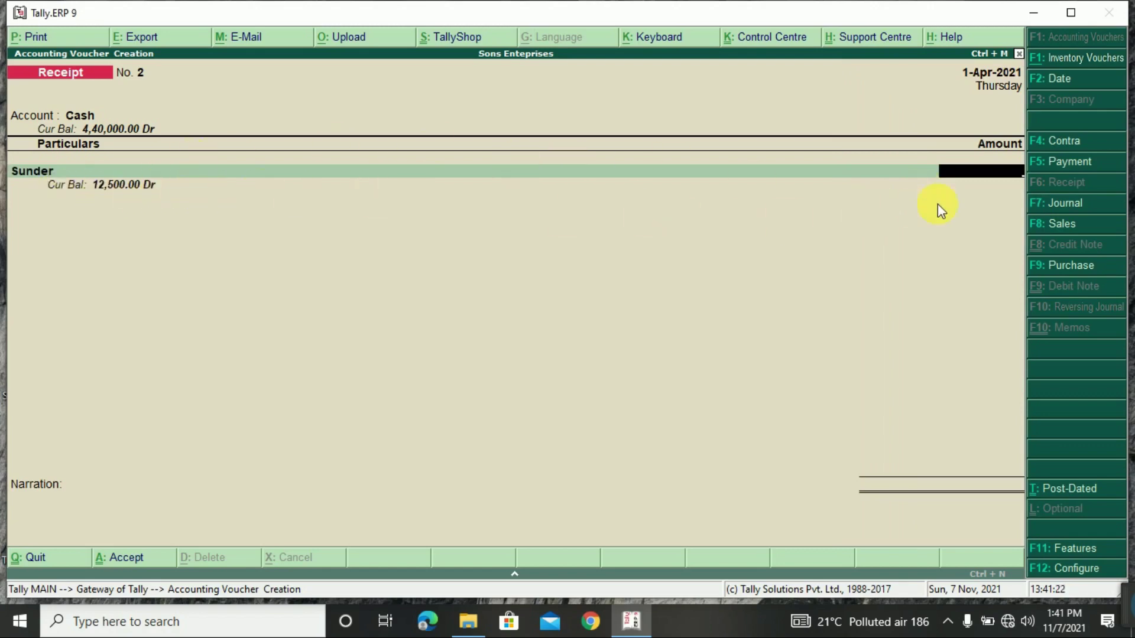
pyautogui.write('12500')
pyautogui.press('Return')
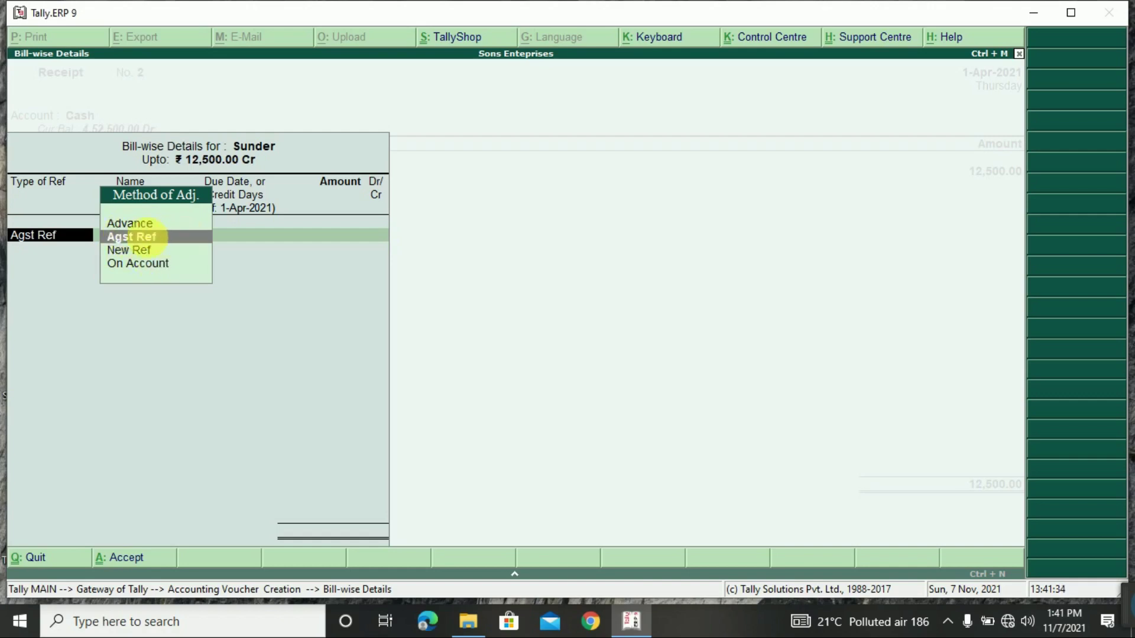
# Step: Allocate the full 12,500.00 receipt as Agst Ref to pending bill 2 in the bill-wise details
pyautogui.press('Return')
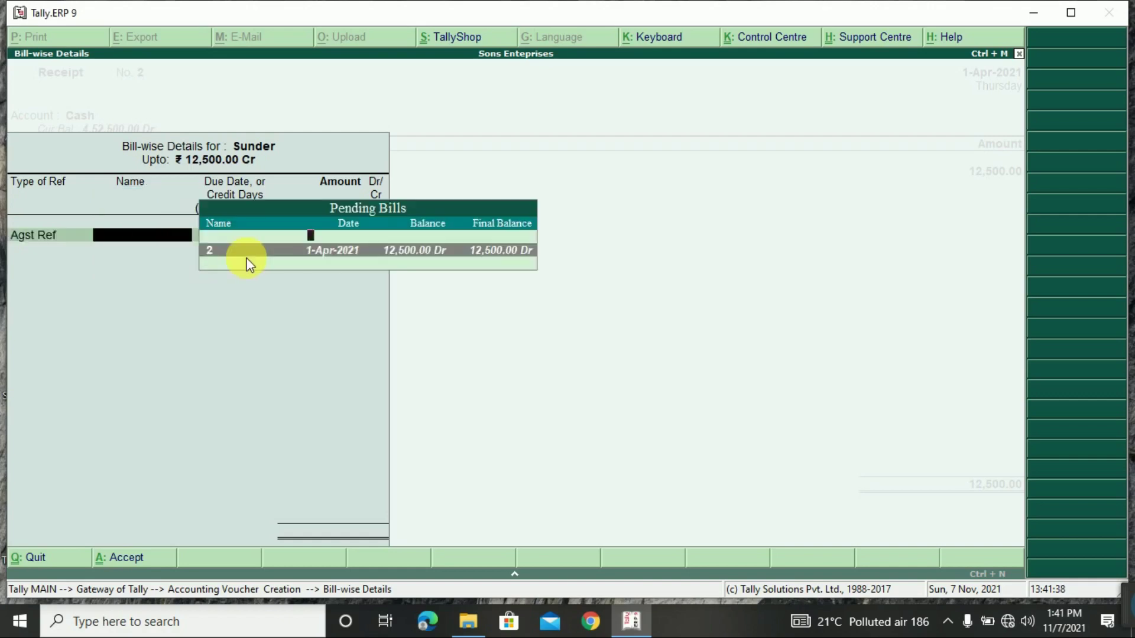
pyautogui.press('Return')
pyautogui.press('Return')
pyautogui.press('Return')
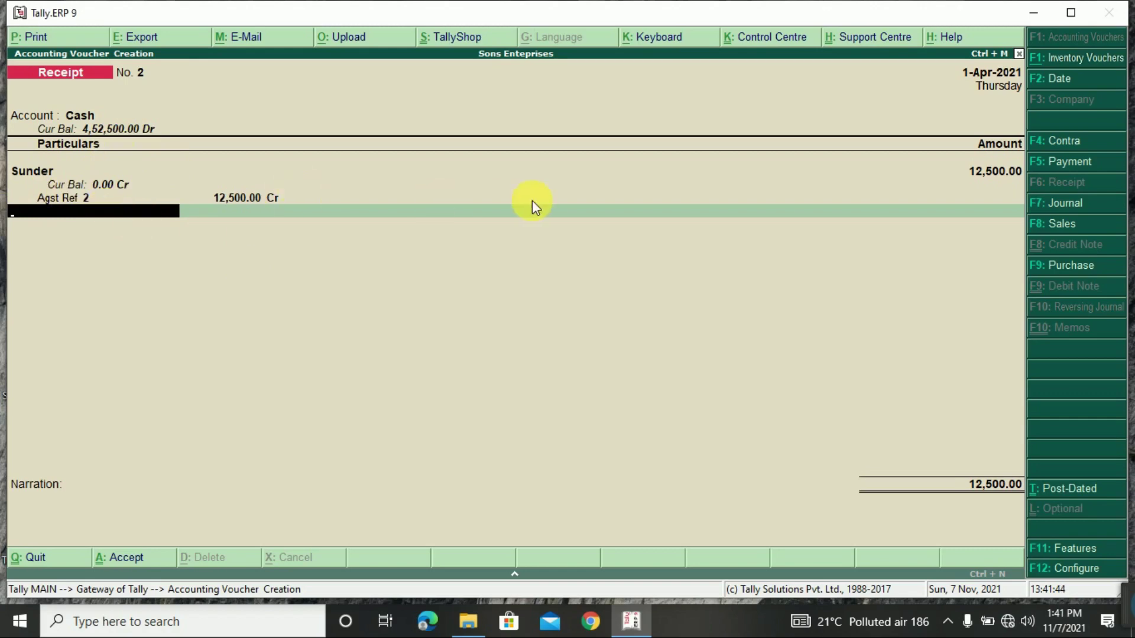
# Step: Add the narration "Received cash from" followed by the customer's name, save the receipt voucher and leave voucher creation
pyautogui.press('Return')
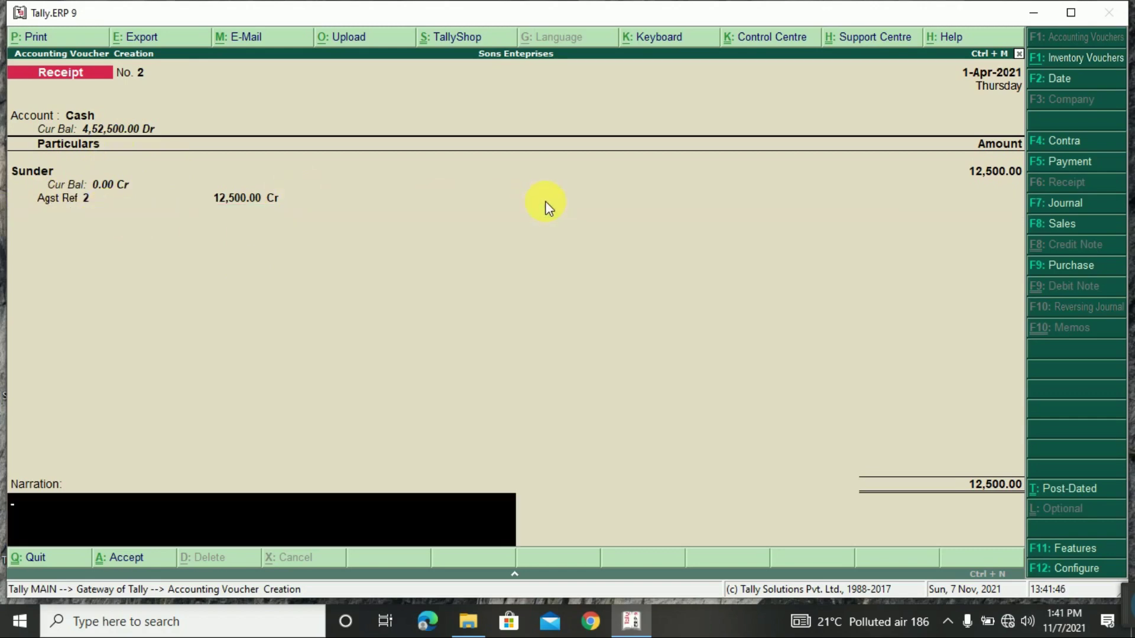
pyautogui.write('Received cash from Sun')
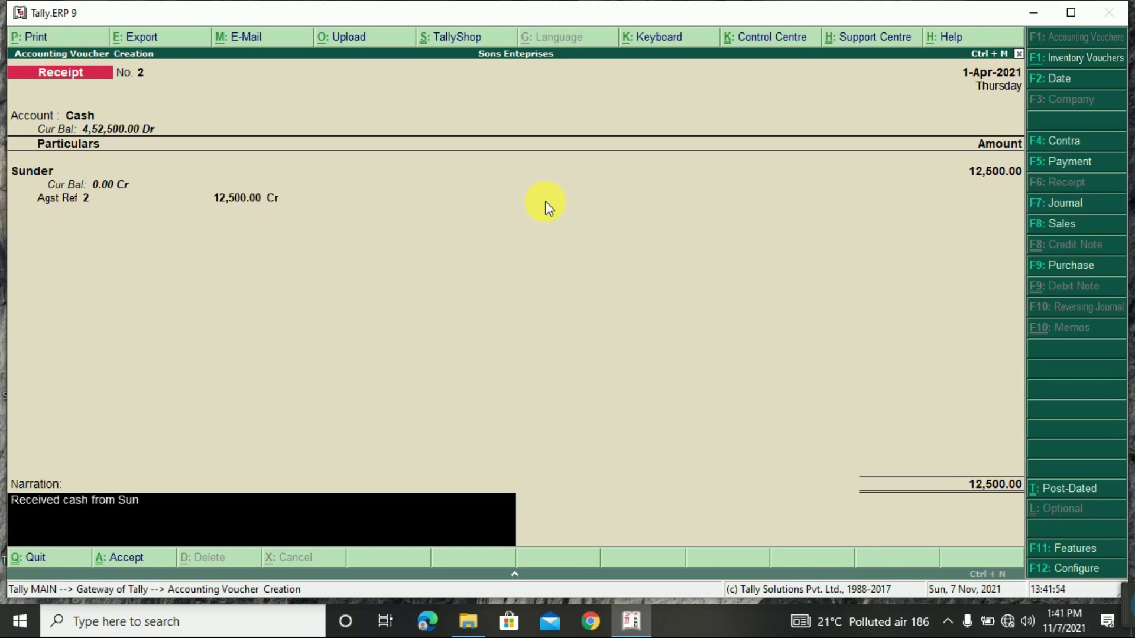
pyautogui.write('der')
pyautogui.press('Return')
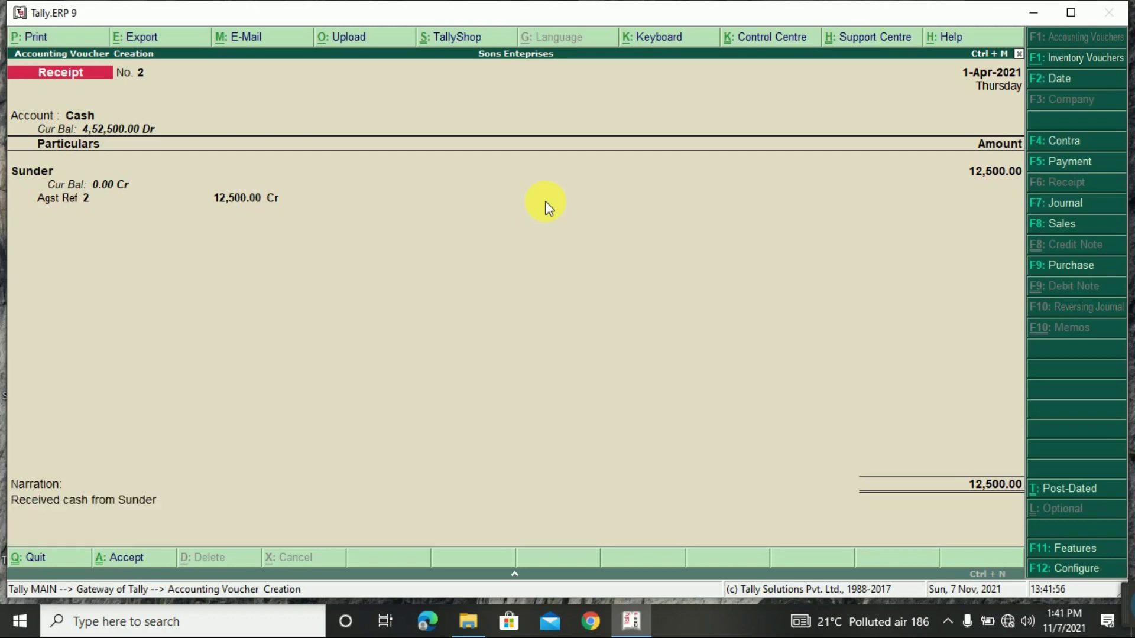
pyautogui.press('Return')
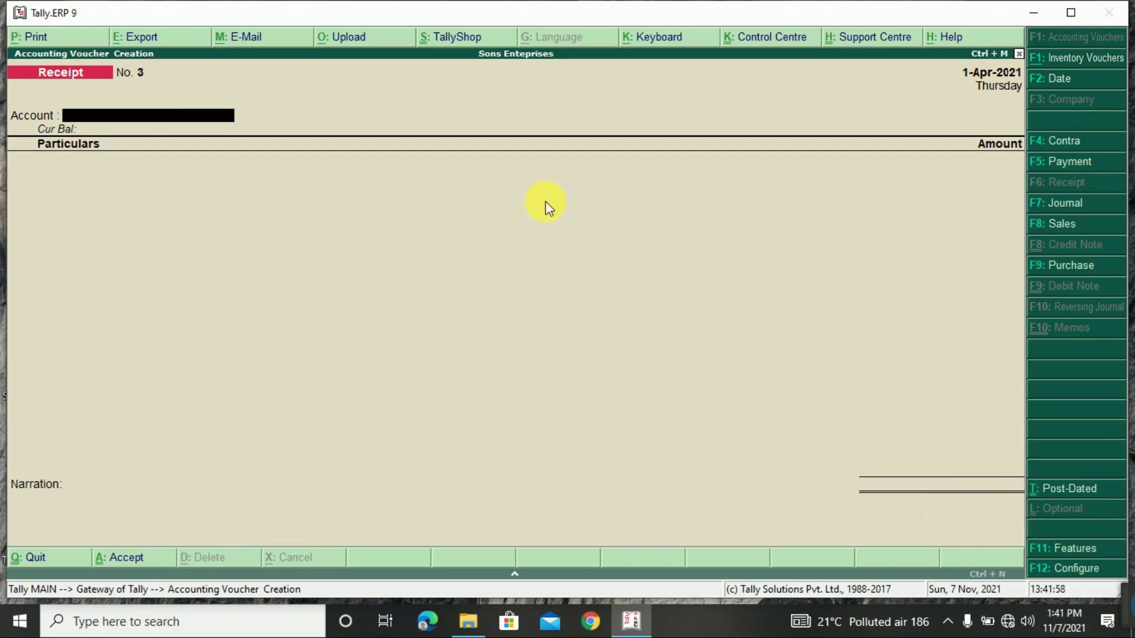
pyautogui.press('Escape')
pyautogui.press('Return')
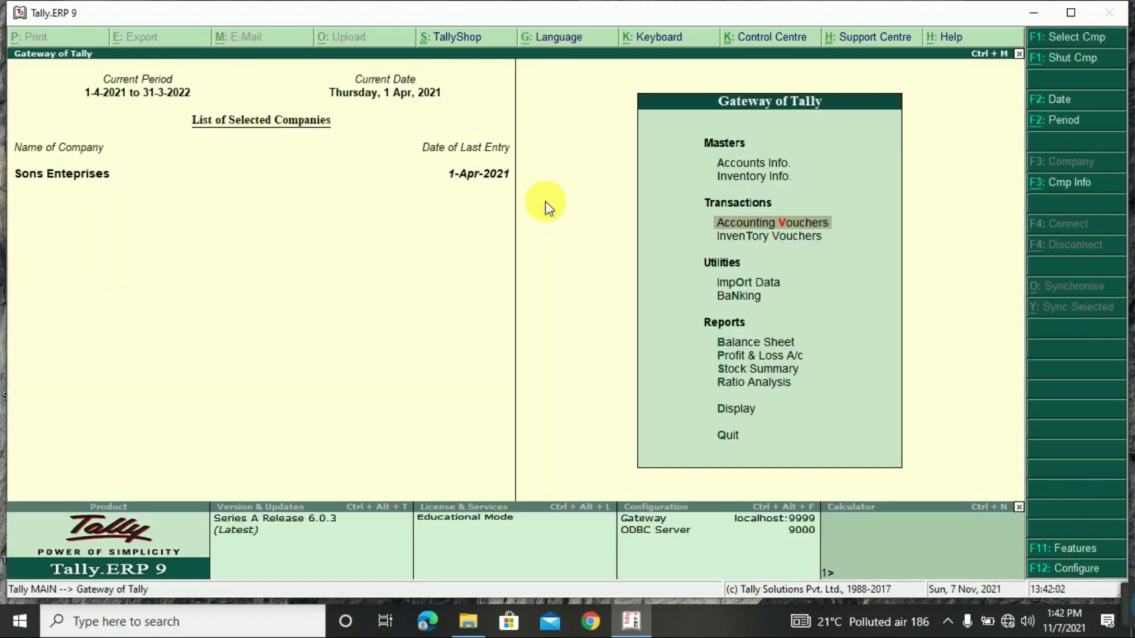
# Step: Review the customer's ledger vouchers, listed after Sales A/c in the account books, and return to the Display Menu
pyautogui.press('d')
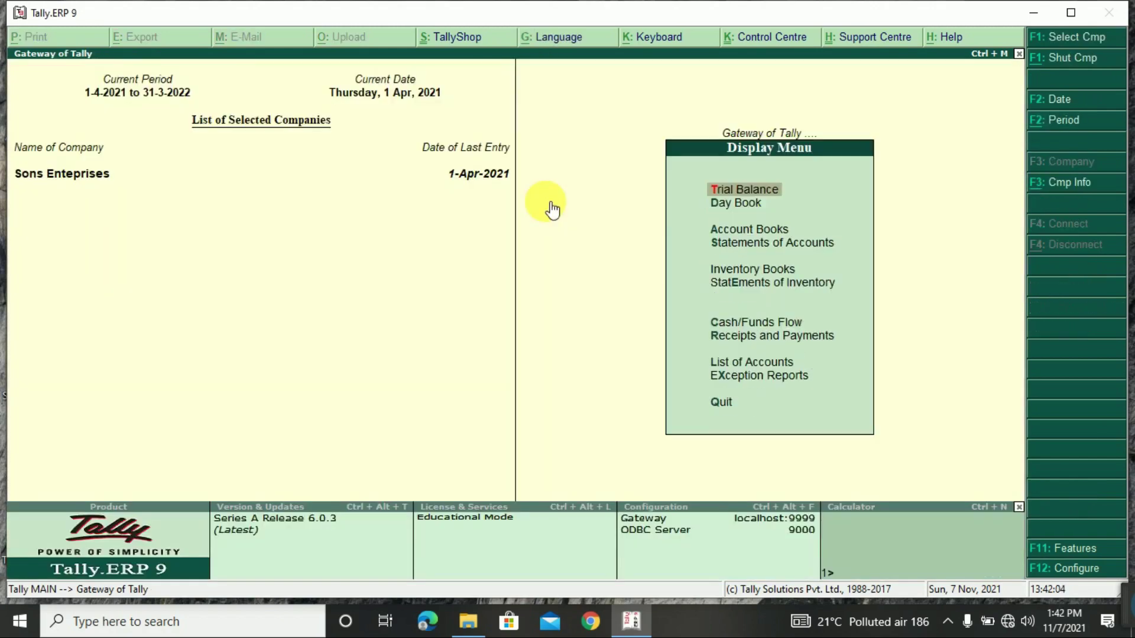
pyautogui.press('a')
pyautogui.press('l')
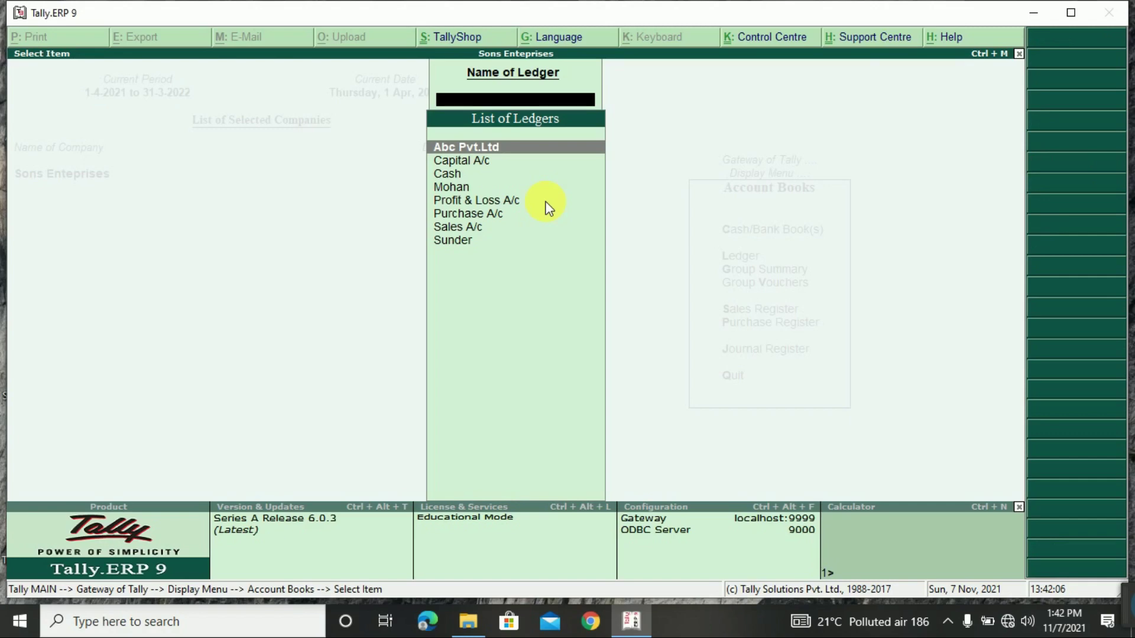
pyautogui.press('Down')
pyautogui.press('Down')
pyautogui.press('Down')
pyautogui.press('Down')
pyautogui.press('Down')
pyautogui.press('Down')
pyautogui.press('Down')
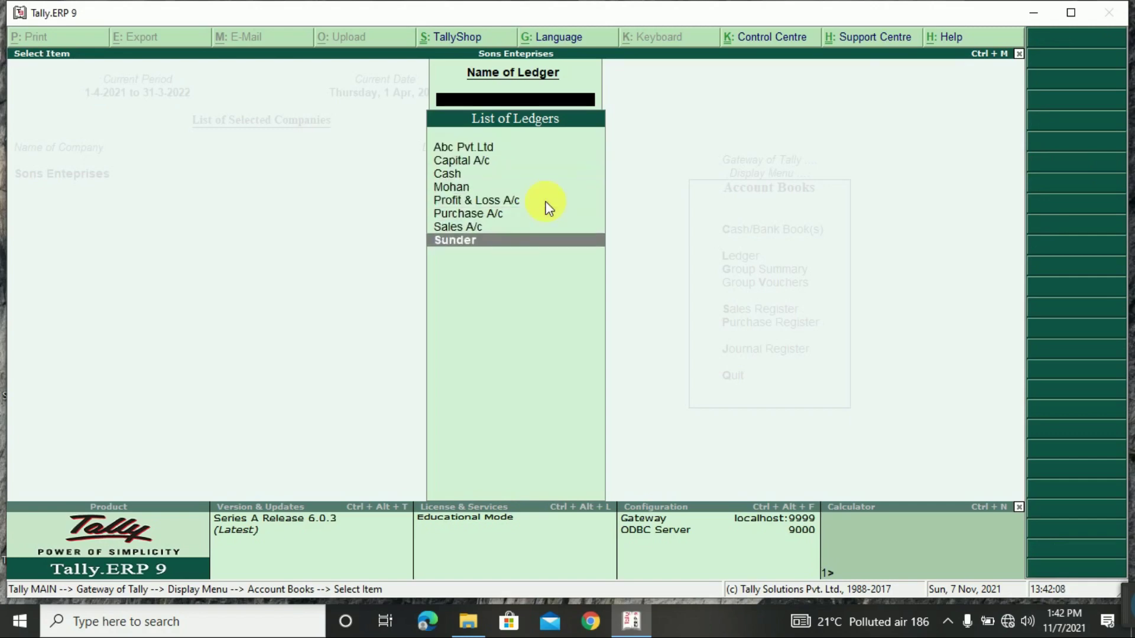
pyautogui.press('Return')
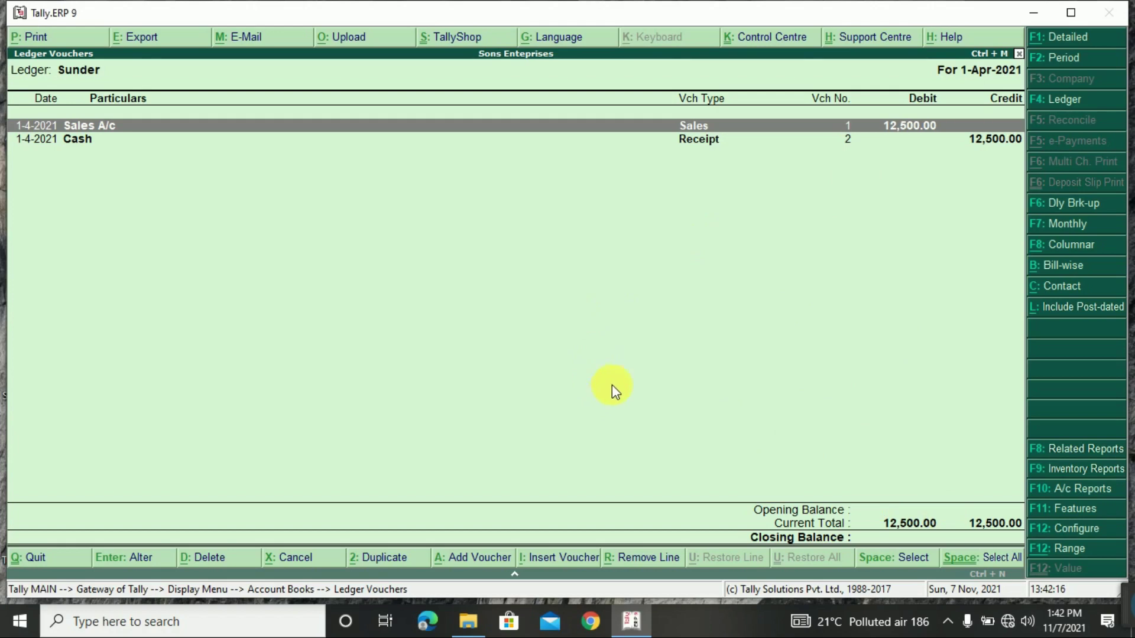
pyautogui.press('Escape')
pyautogui.press('Escape')
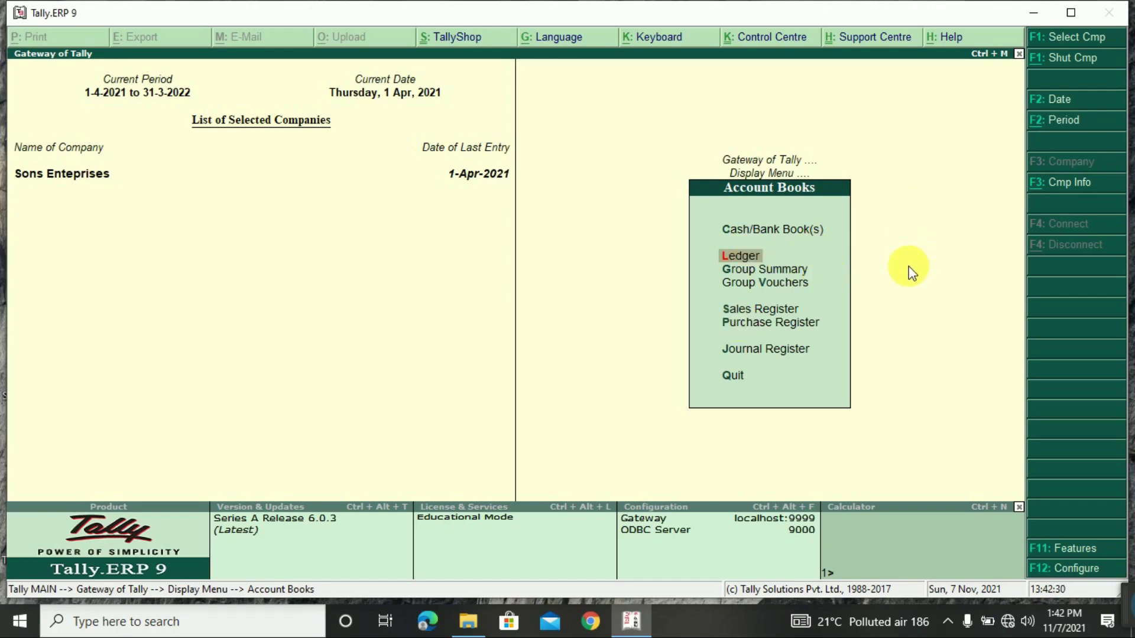
pyautogui.press('Escape')
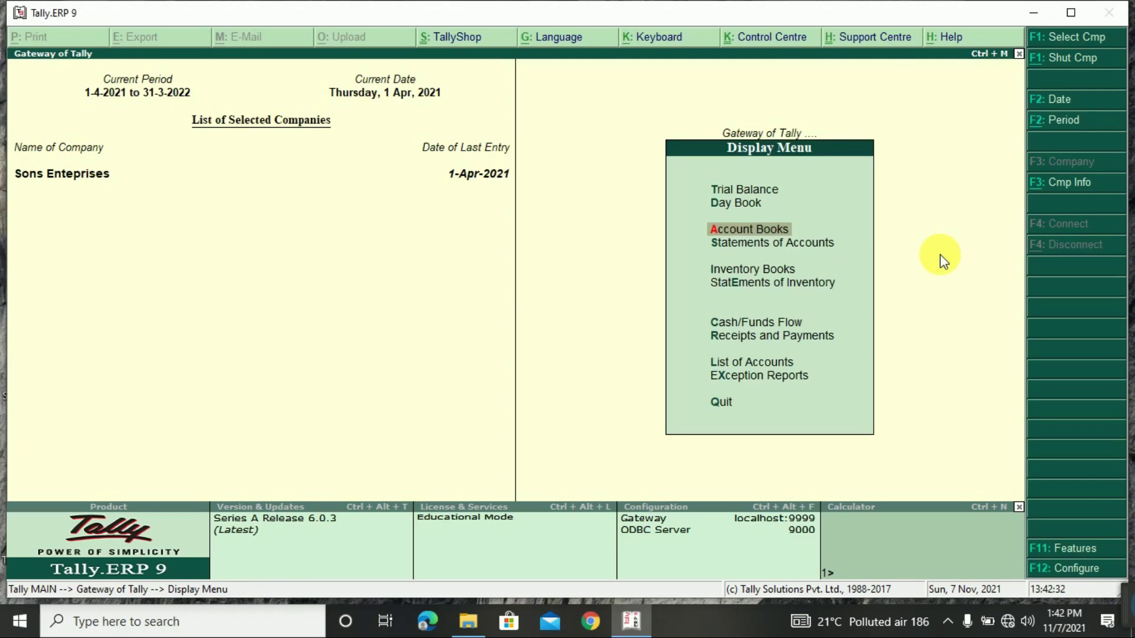